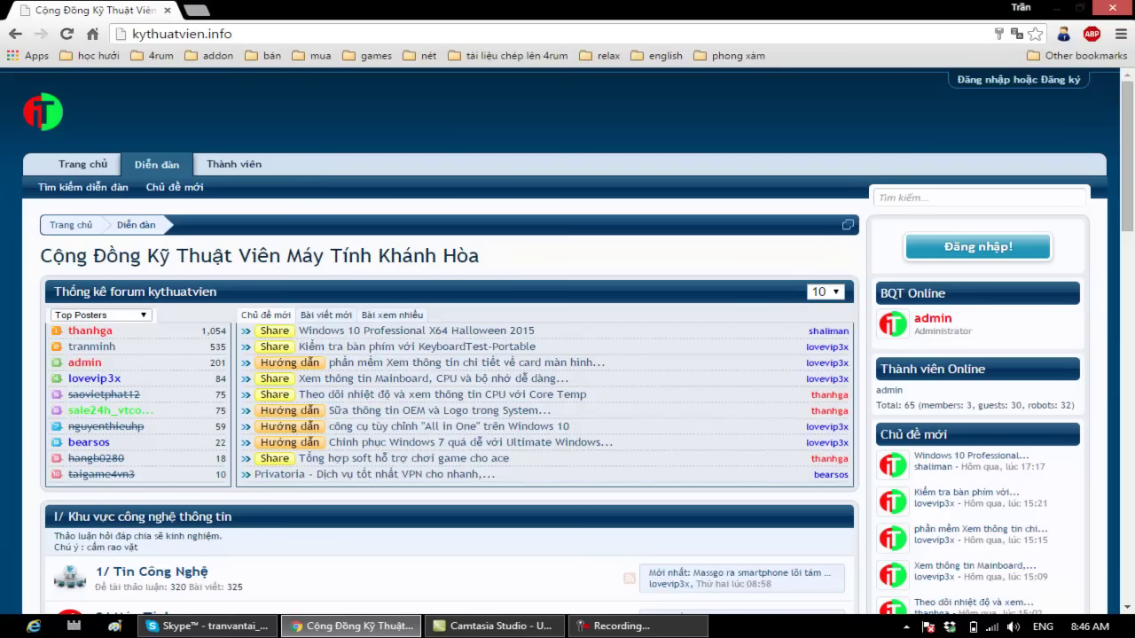
# - Open the rufus-1.4.7_Tao_USB_BOOT.exe folder inside the soft folder on the DATA (D:) drive
pyautogui.click(351, 626)
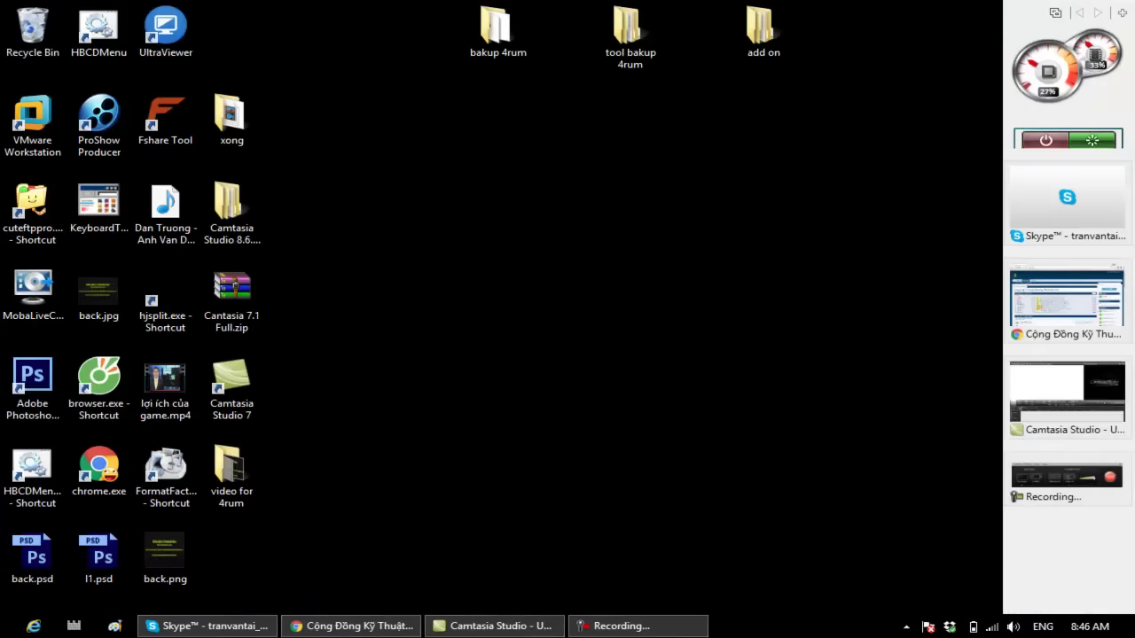
pyautogui.press('super+e')
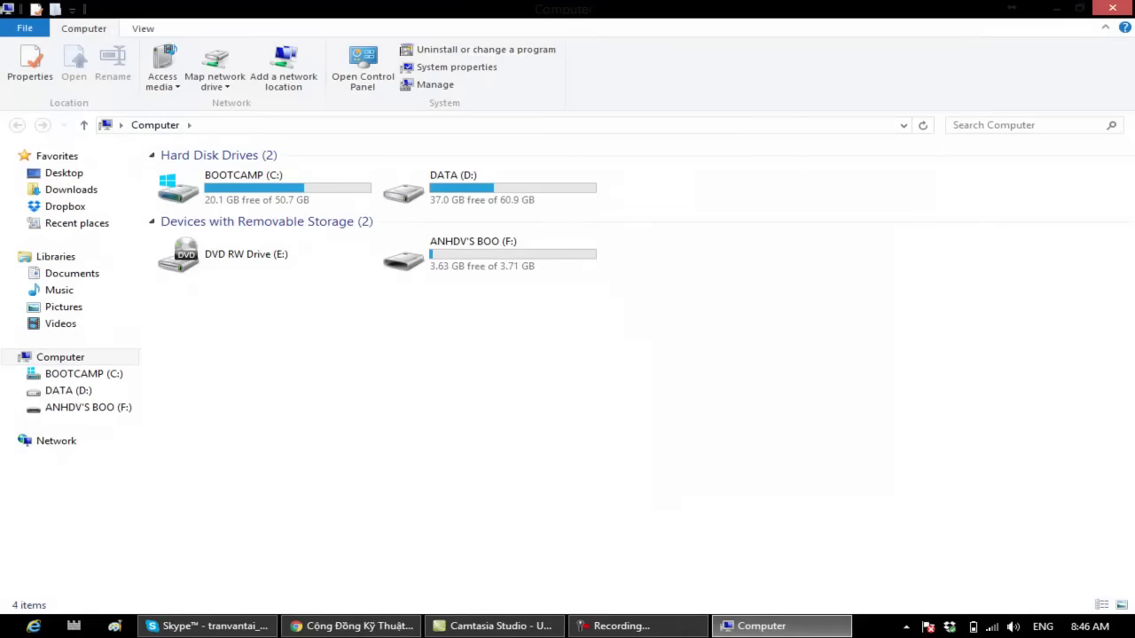
pyautogui.doubleClick(492, 188)
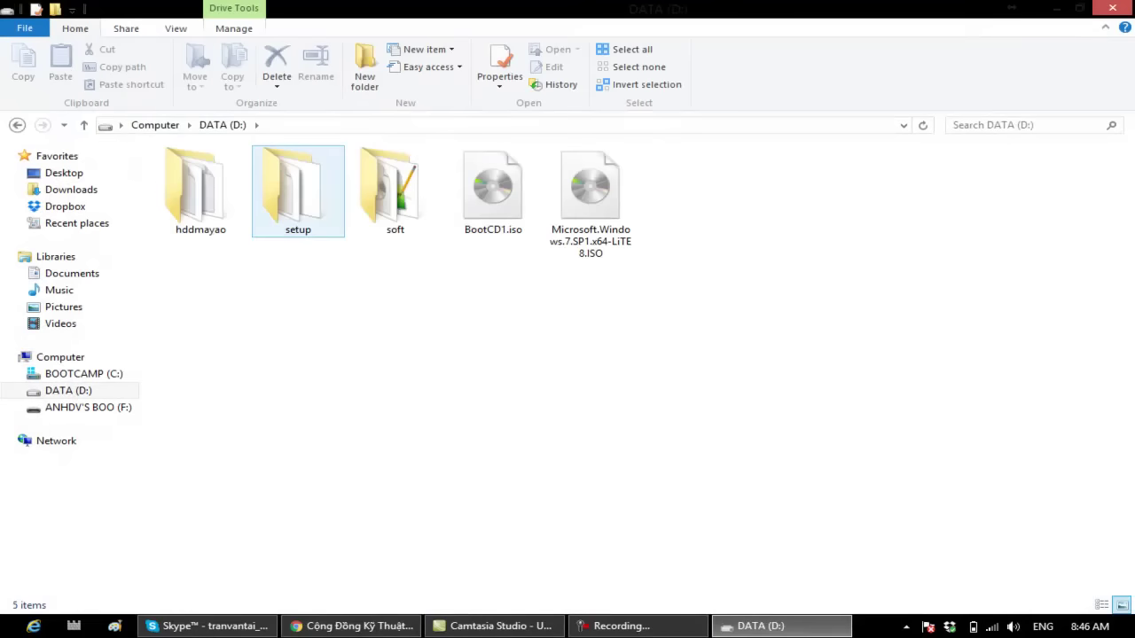
pyautogui.doubleClick(395, 191)
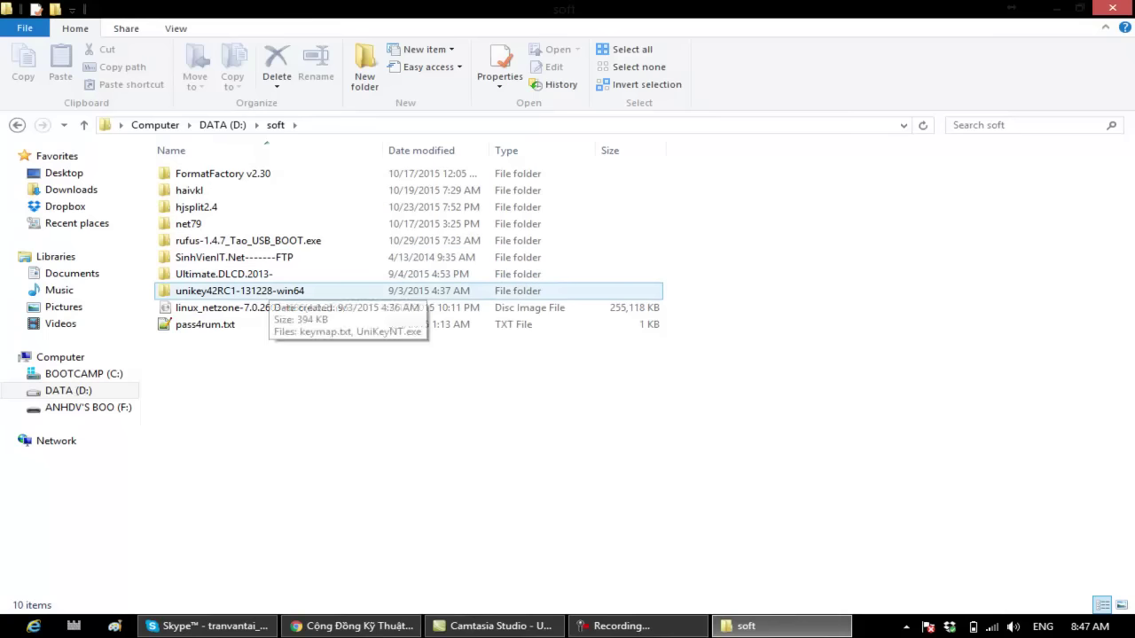
pyautogui.doubleClick(249, 240)
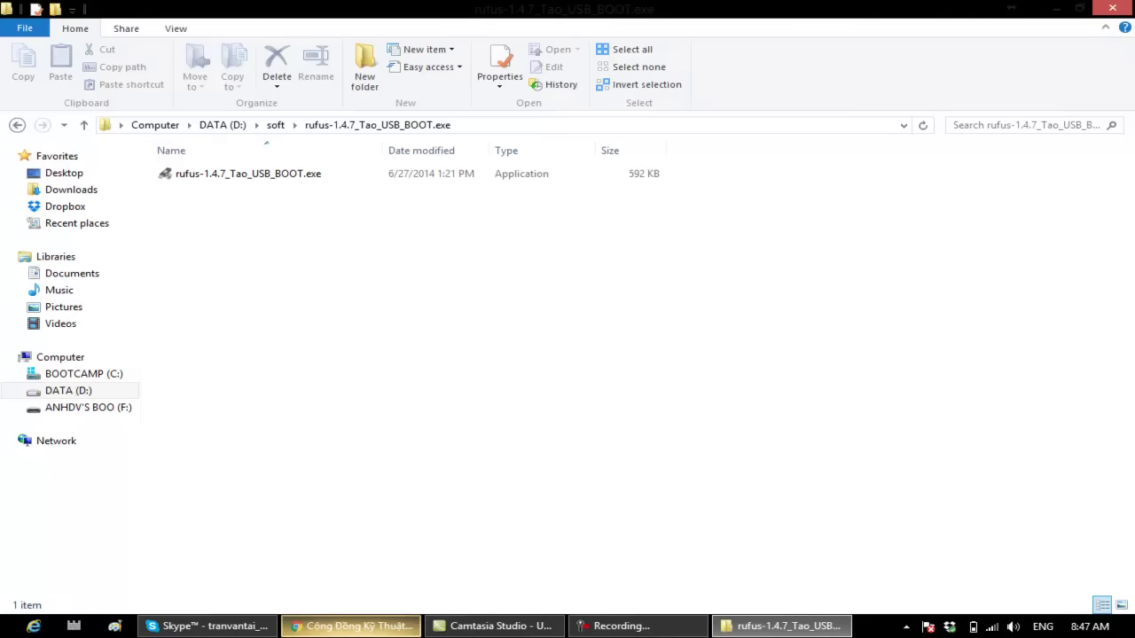
# - Launch rufus-1.4.7_Tao_USB_BOOT.exe and close the folder window behind it
pyautogui.click(352, 626)
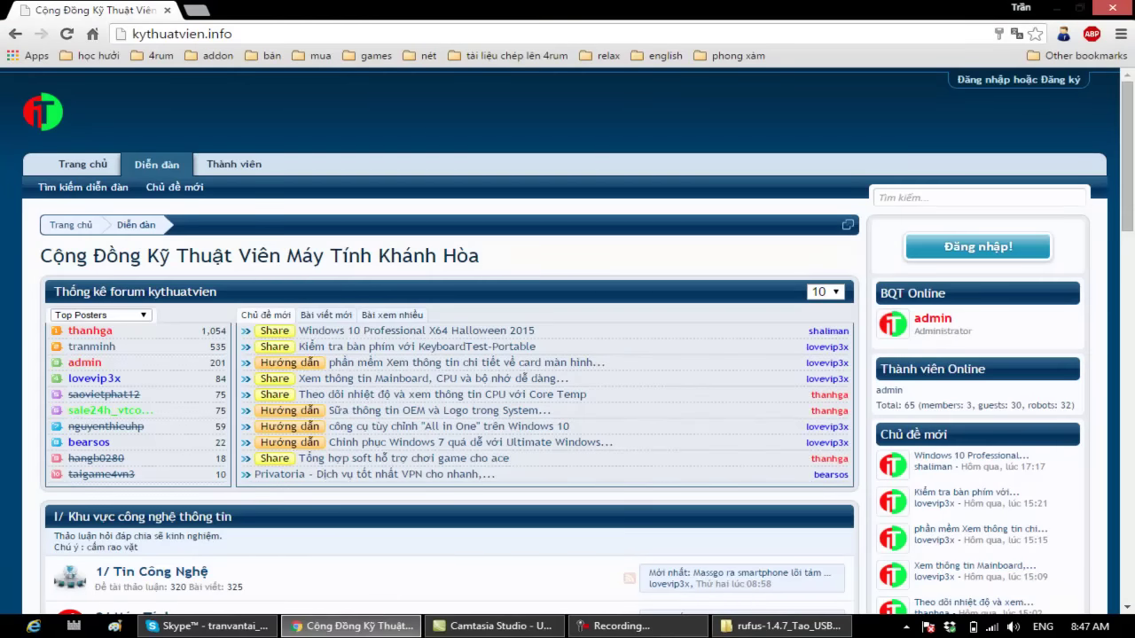
pyautogui.click(352, 626)
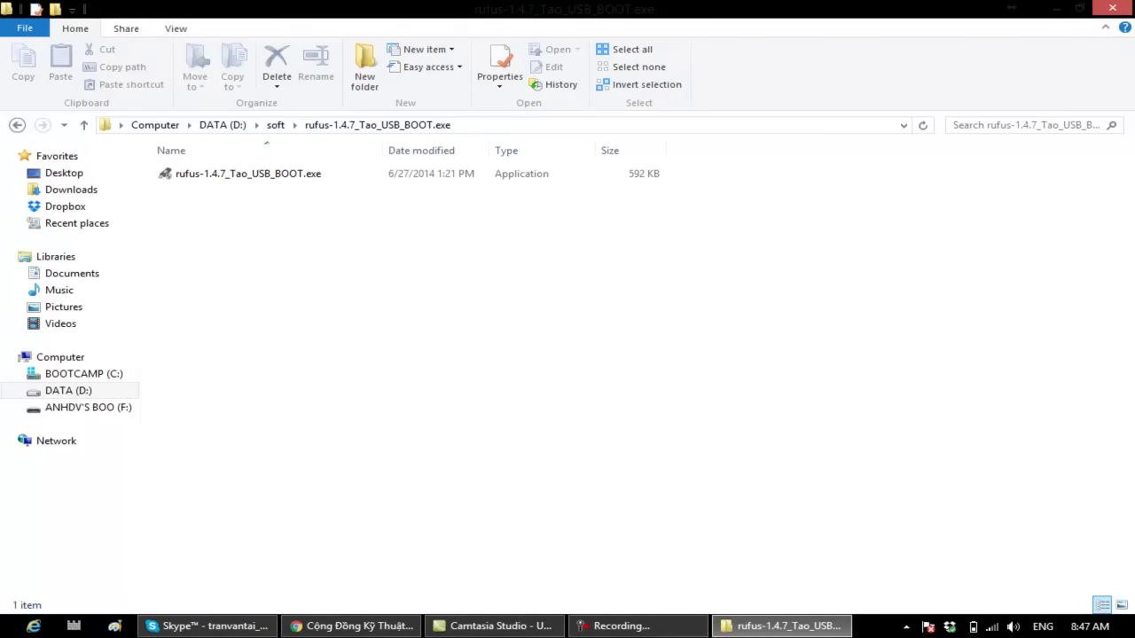
pyautogui.rightClick(276, 174)
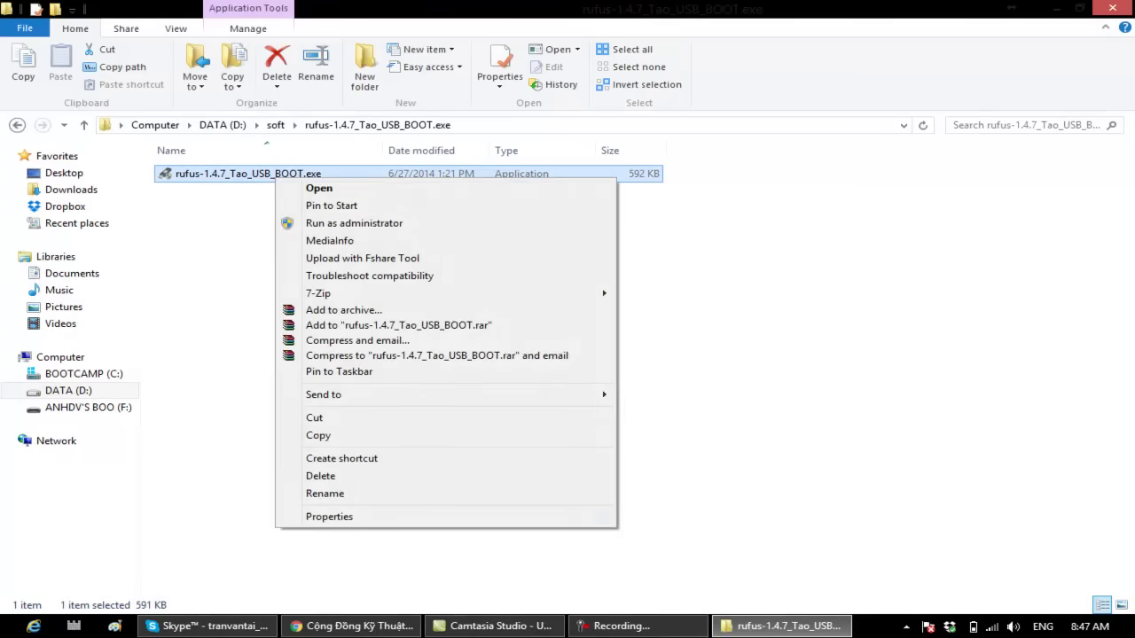
pyautogui.press('Return')
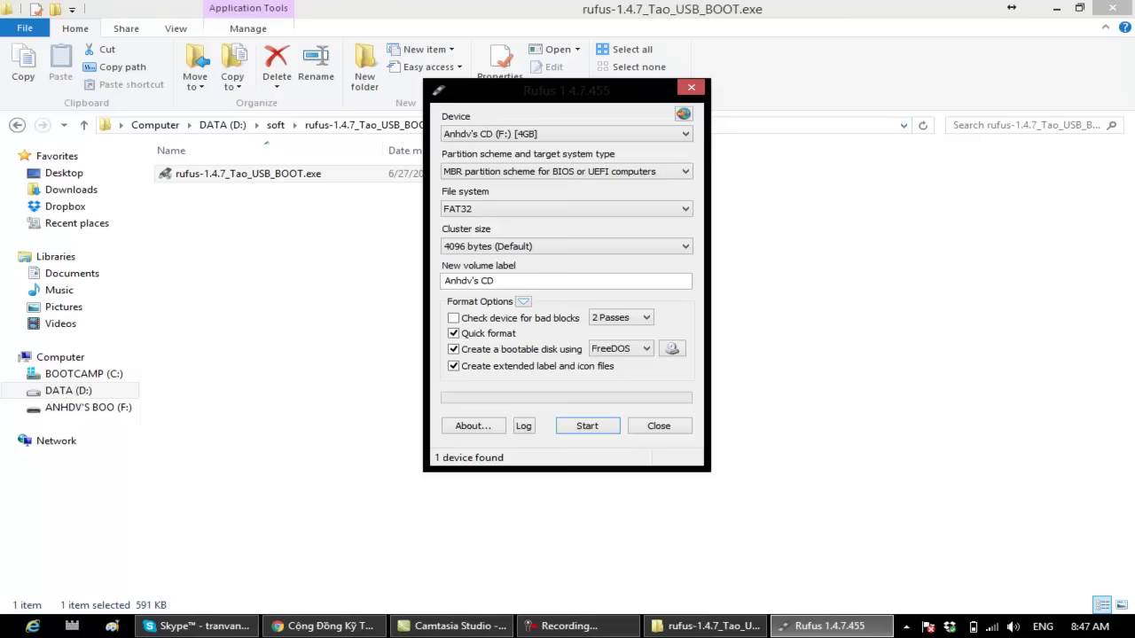
pyautogui.click(1112, 7)
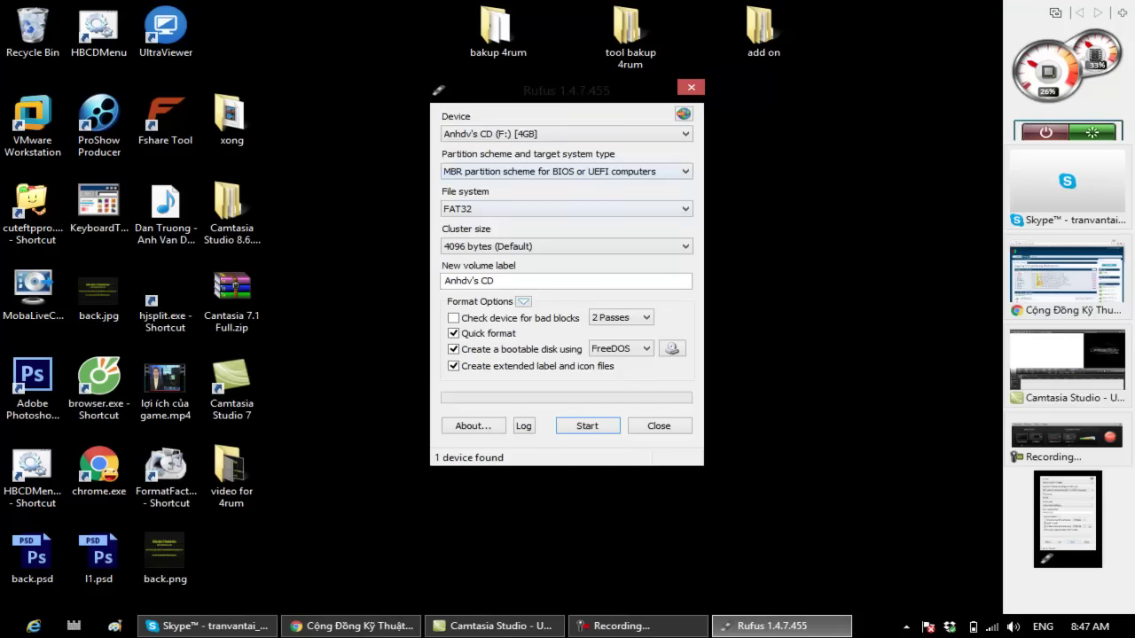
# - Choose the 4 GB USB drive F: as the target device in Rufus
pyautogui.click(629, 133)
pyautogui.click(629, 134)
pyautogui.click(628, 133)
pyautogui.click(629, 133)
pyautogui.hotkey('alt', 'Down')
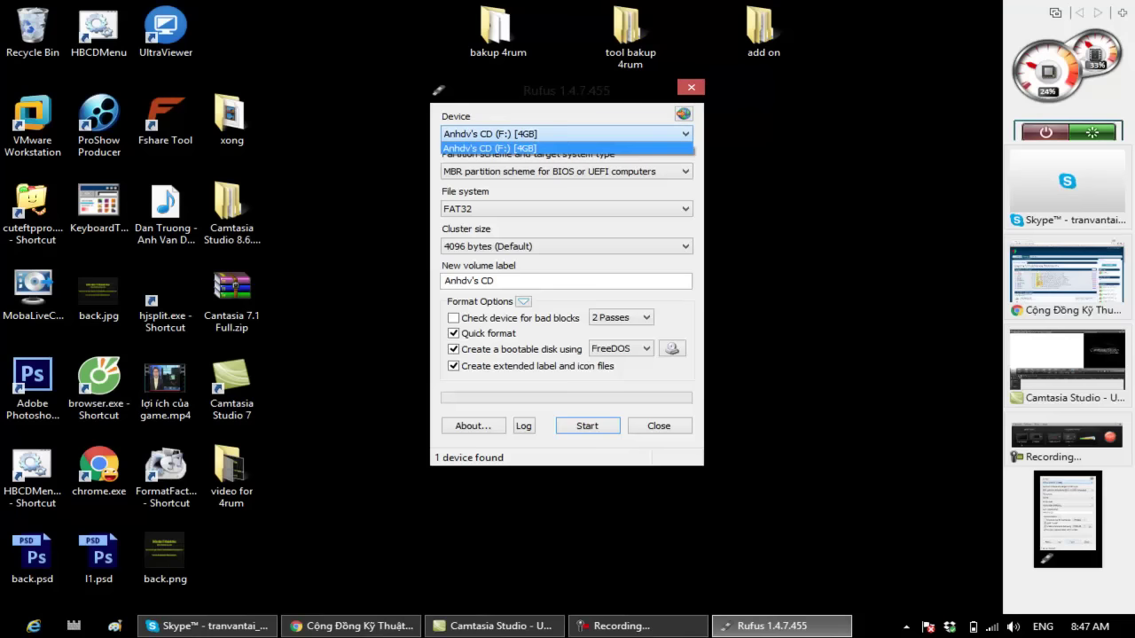
pyautogui.press('Return')
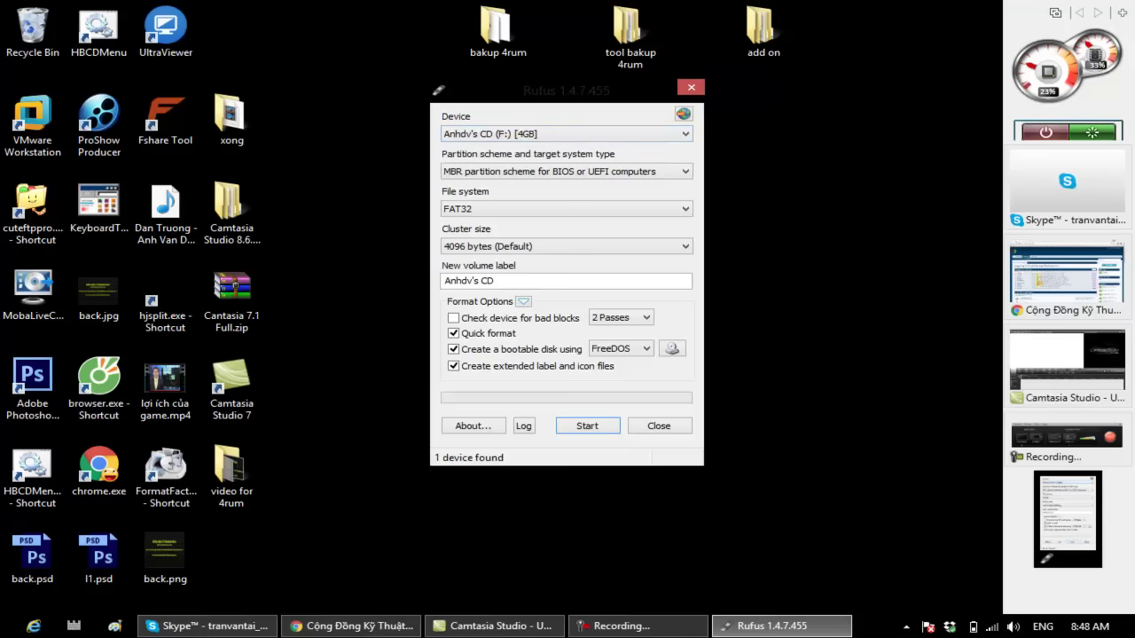
# - Load BootCD1.iso from the DATA (D:) drive as the ISO image for the bootable disk
pyautogui.click(672, 349)
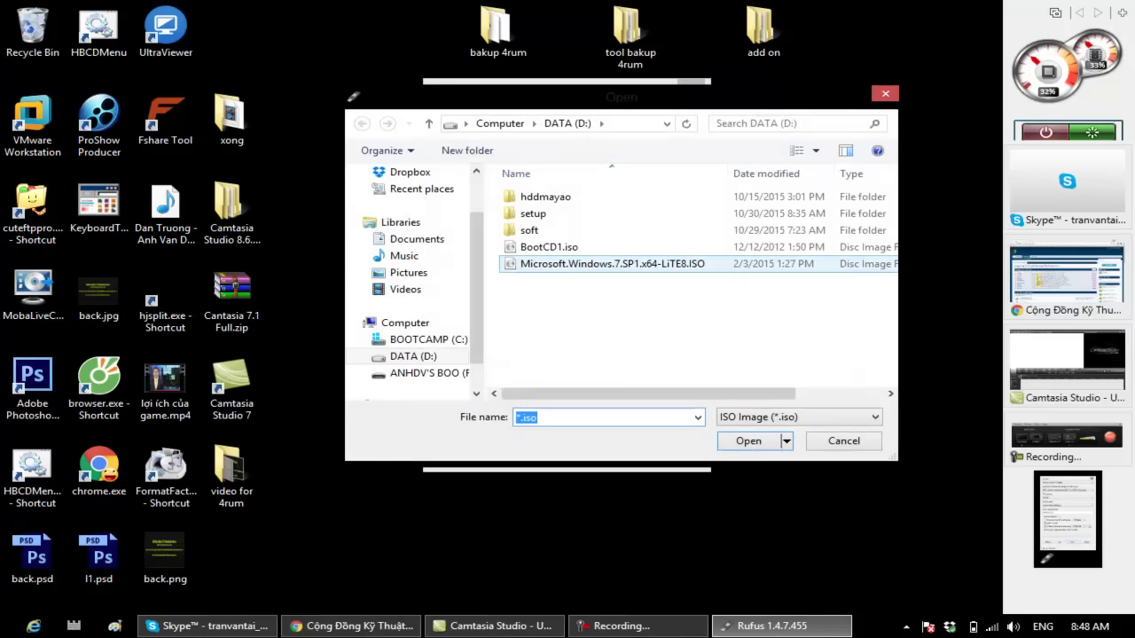
pyautogui.click(611, 263)
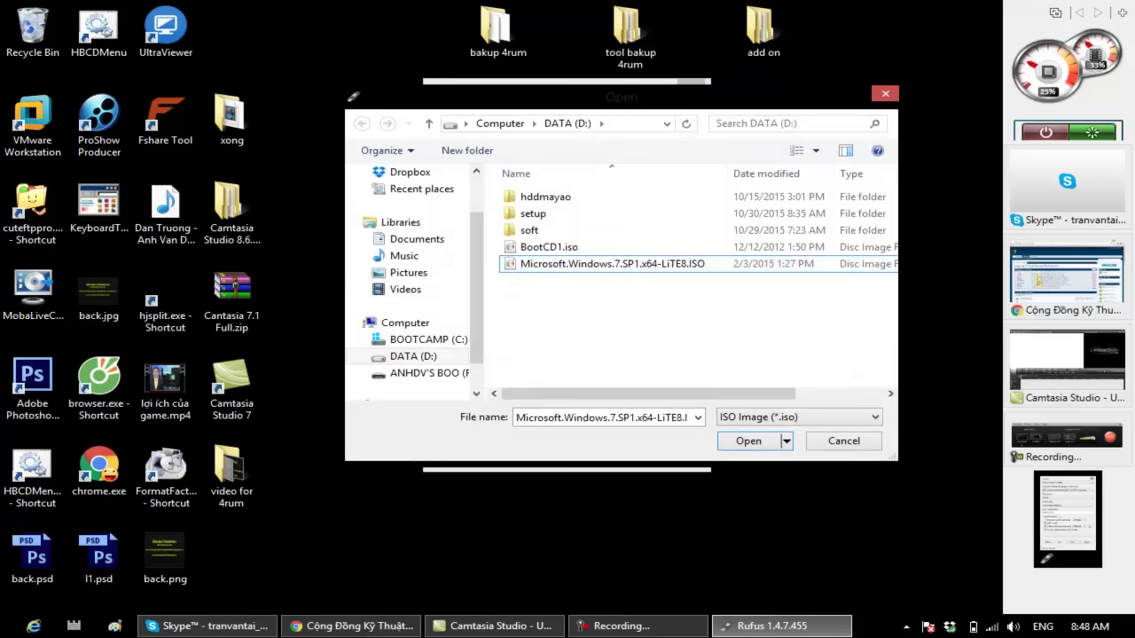
pyautogui.click(625, 247)
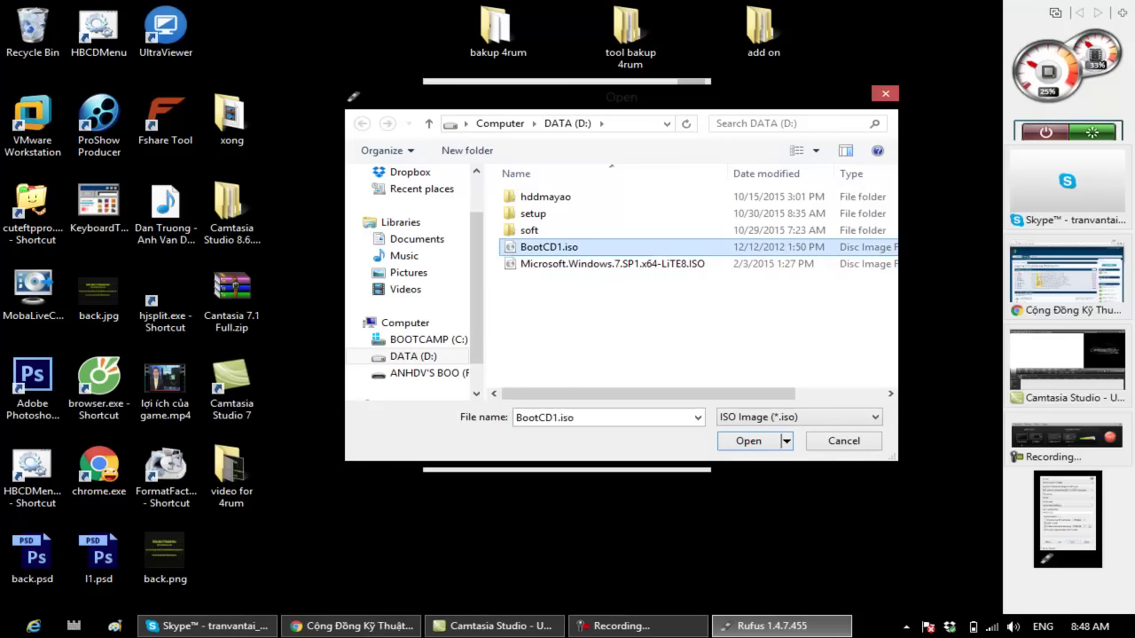
pyautogui.click(625, 262)
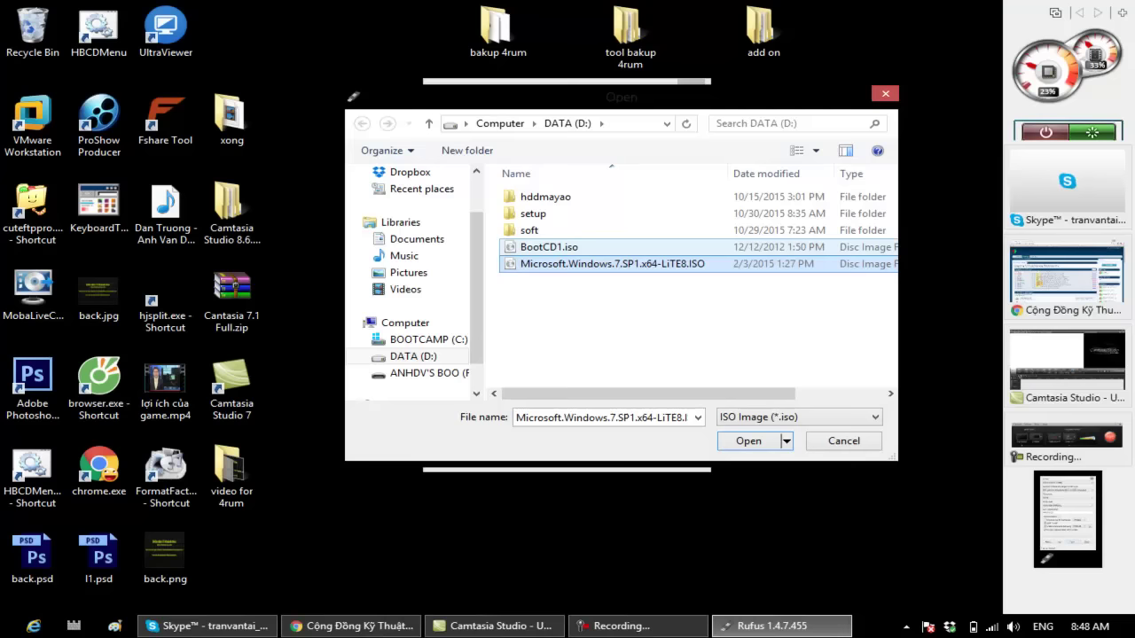
pyautogui.click(549, 247)
pyautogui.click(607, 263)
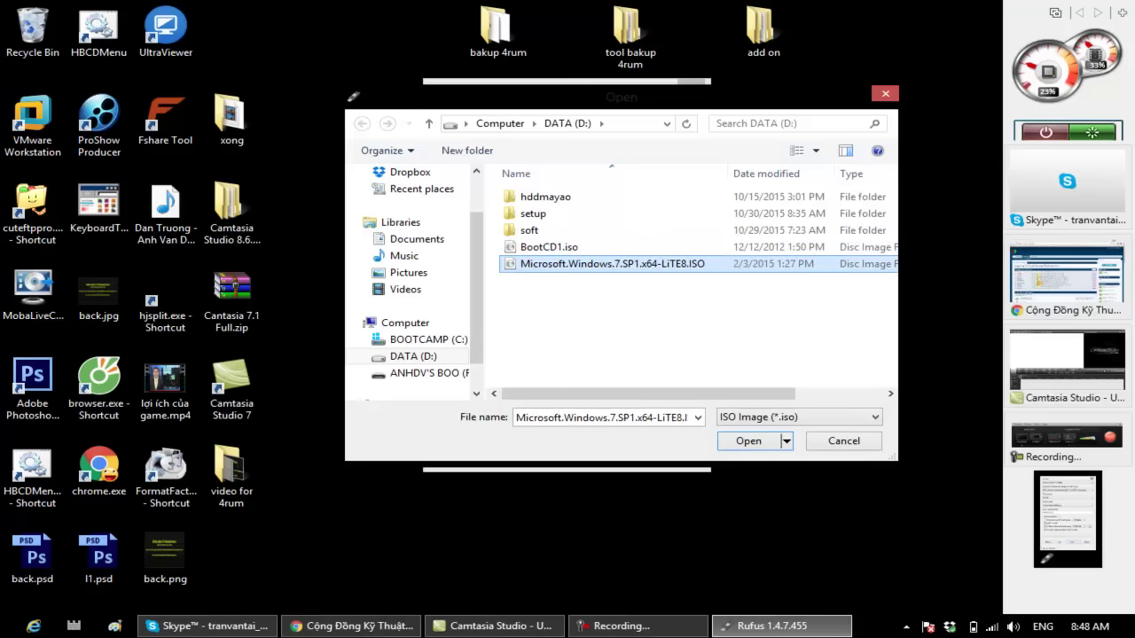
pyautogui.click(549, 246)
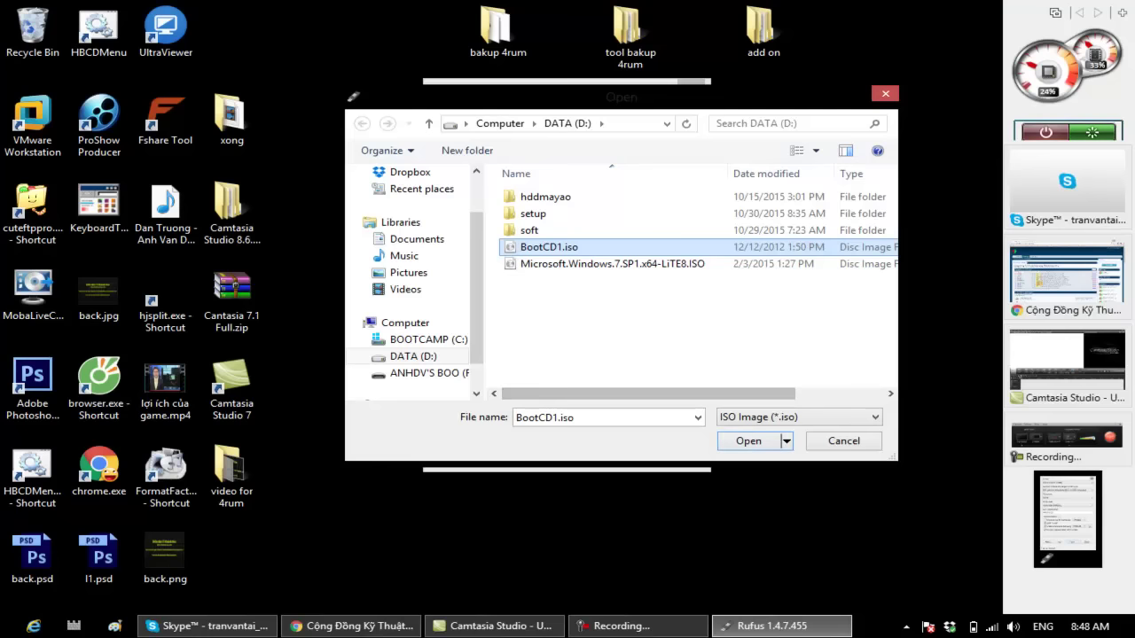
pyautogui.moveTo(648, 393); pyautogui.dragTo(736, 394)
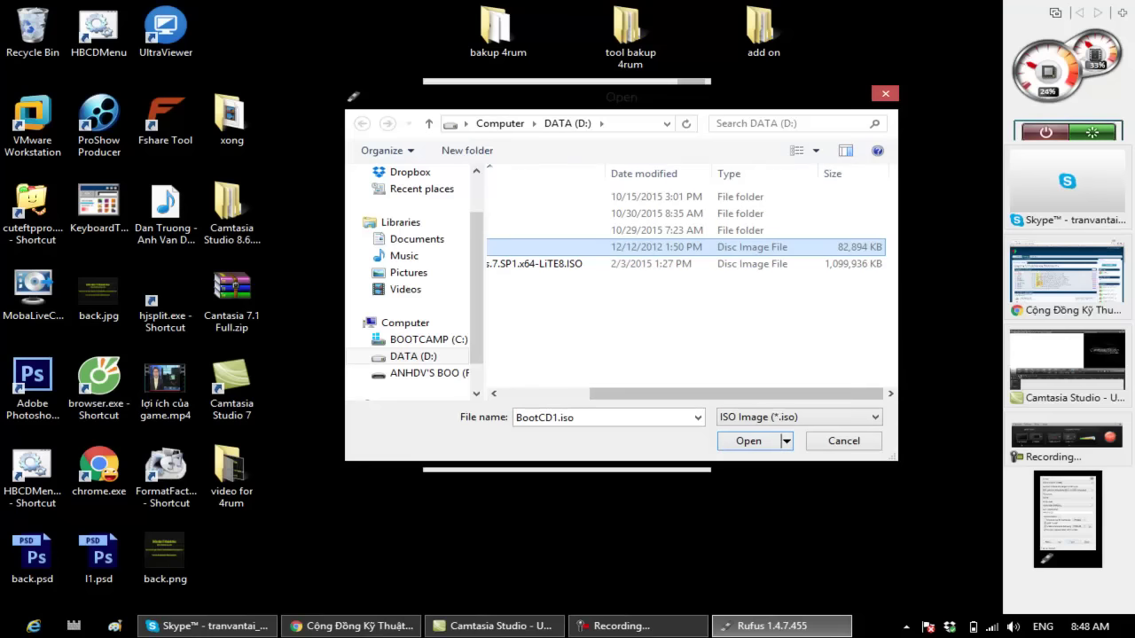
pyautogui.hscroll(-3, 691, 284)
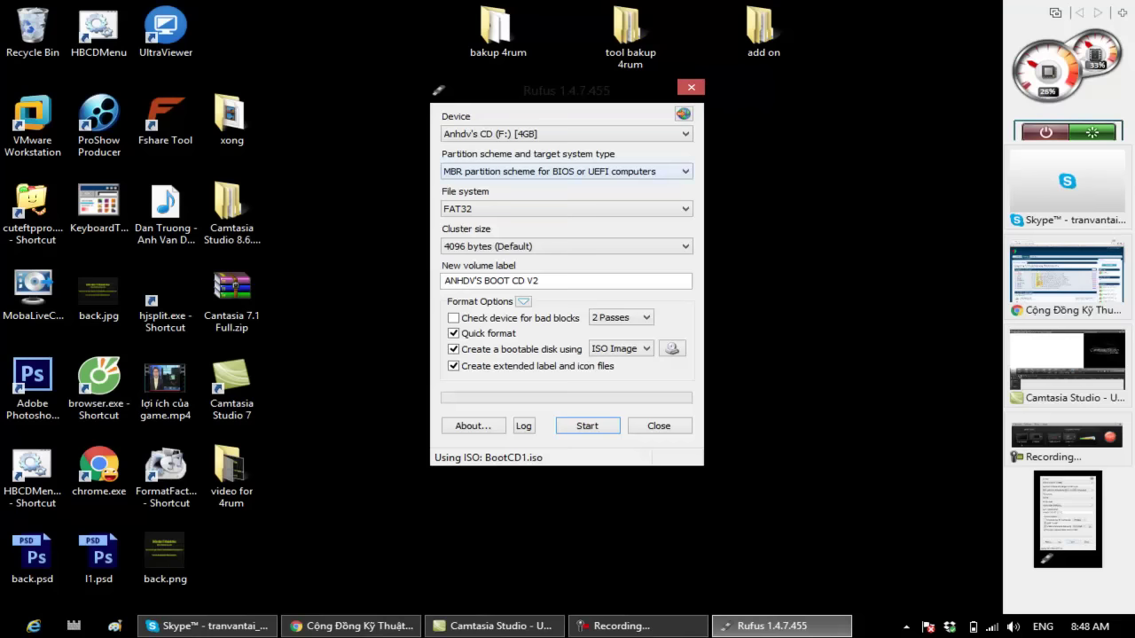
# - Set the partition scheme to MBR partition scheme for BIOS or UEFI computers
pyautogui.click(566, 171)
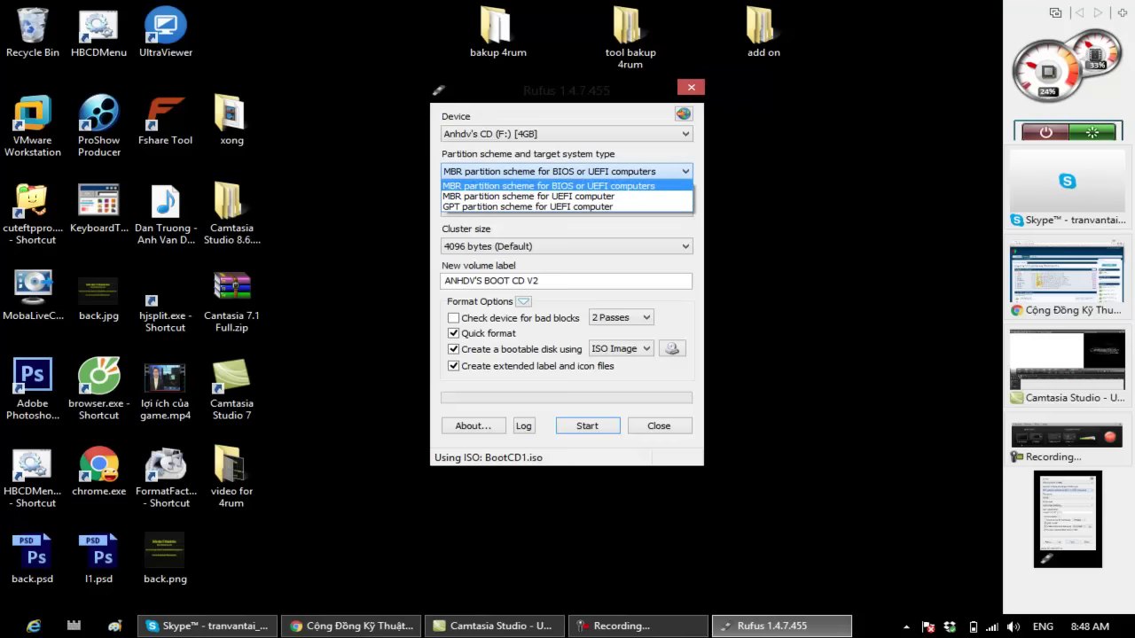
pyautogui.press('Escape')
pyautogui.hotkey('alt', 'Down')
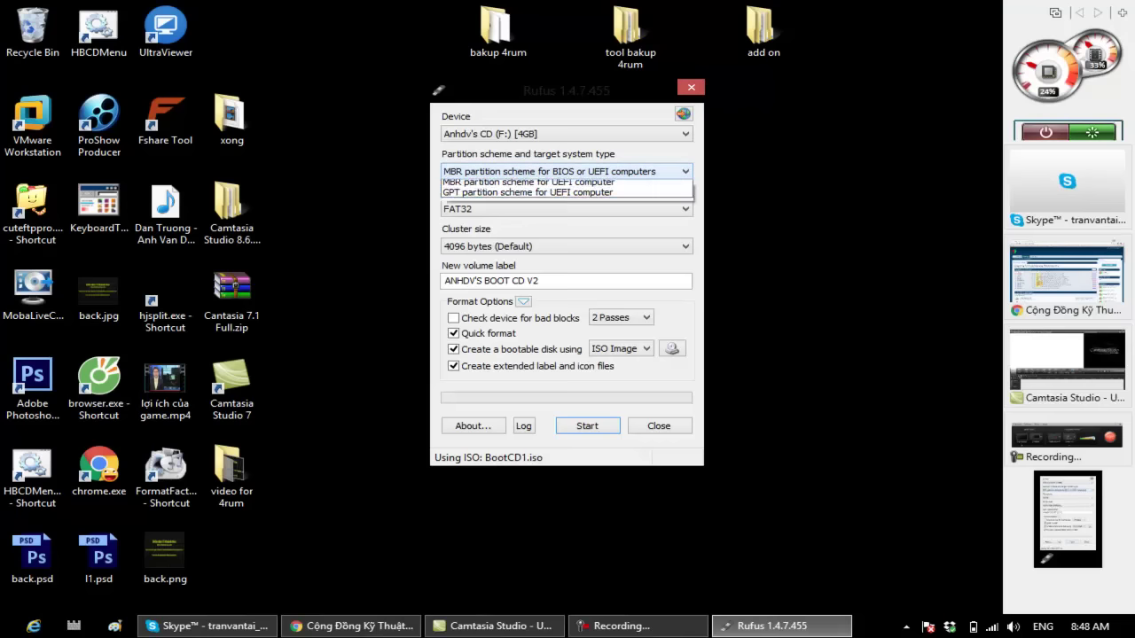
pyautogui.click(548, 185)
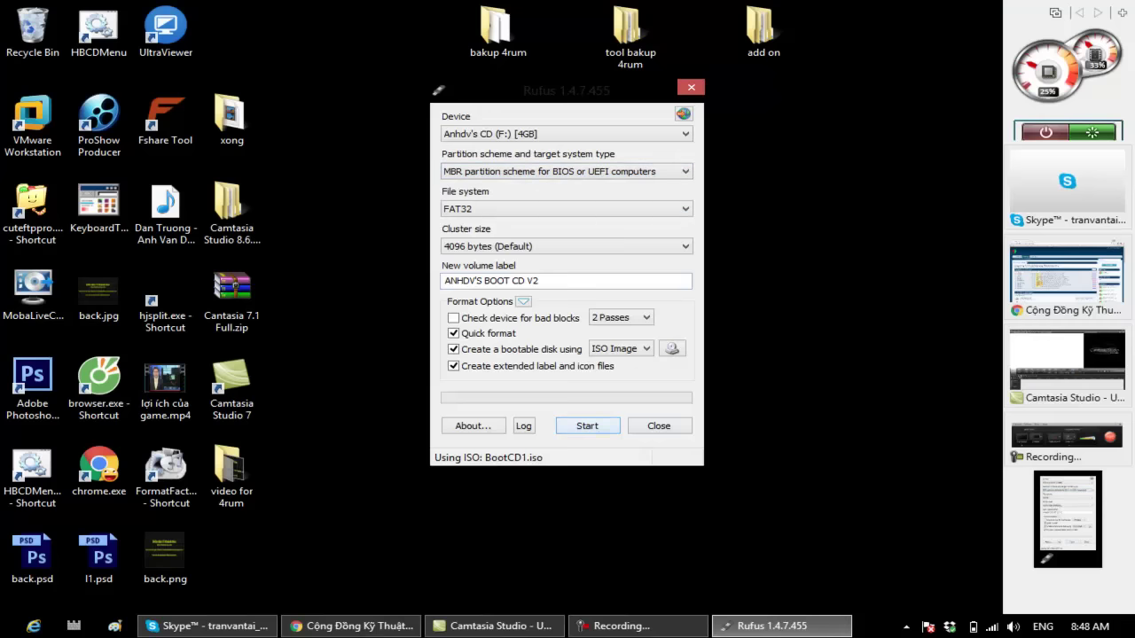
# - Write the boot image to the USB drive, accepting the erasure of its data, and close Rufus
pyautogui.click(597, 425)
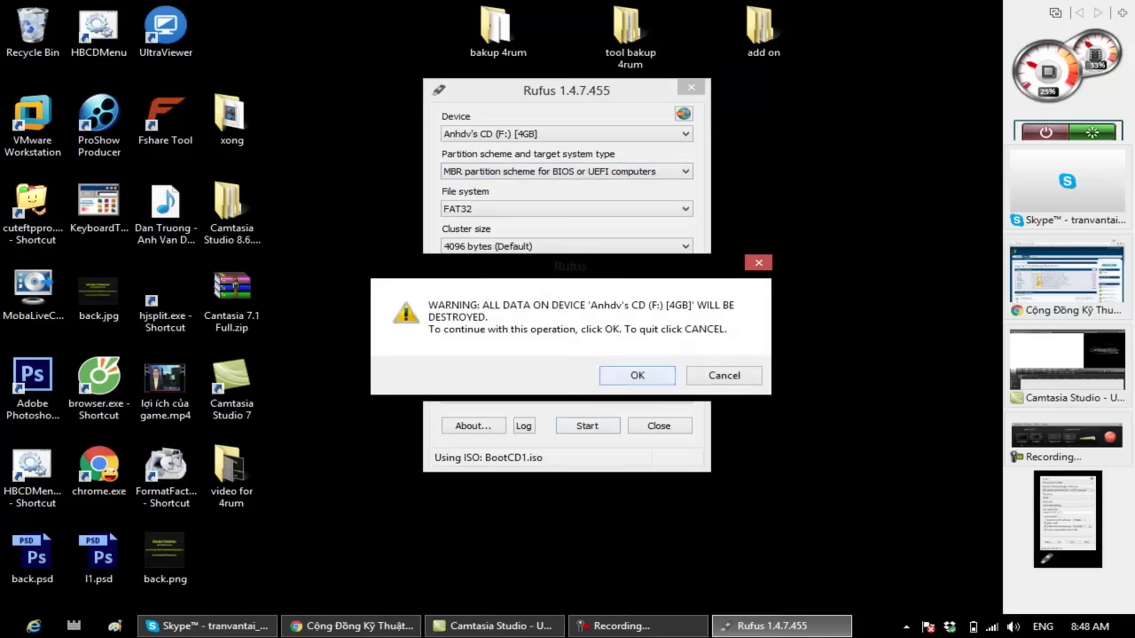
pyautogui.press('Return')
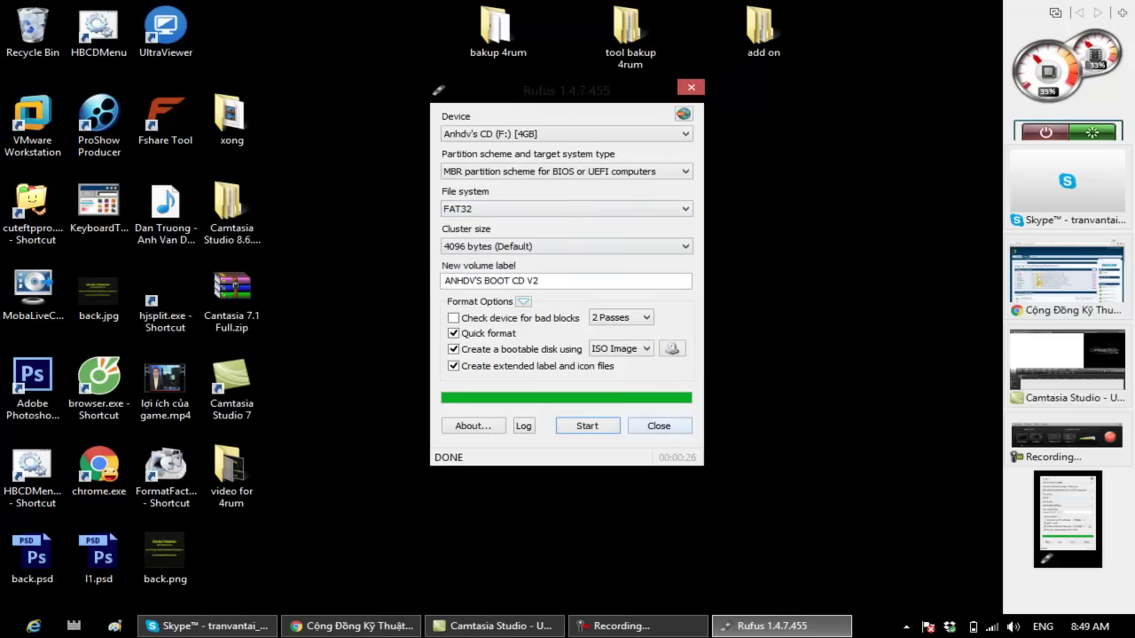
pyautogui.click(658, 426)
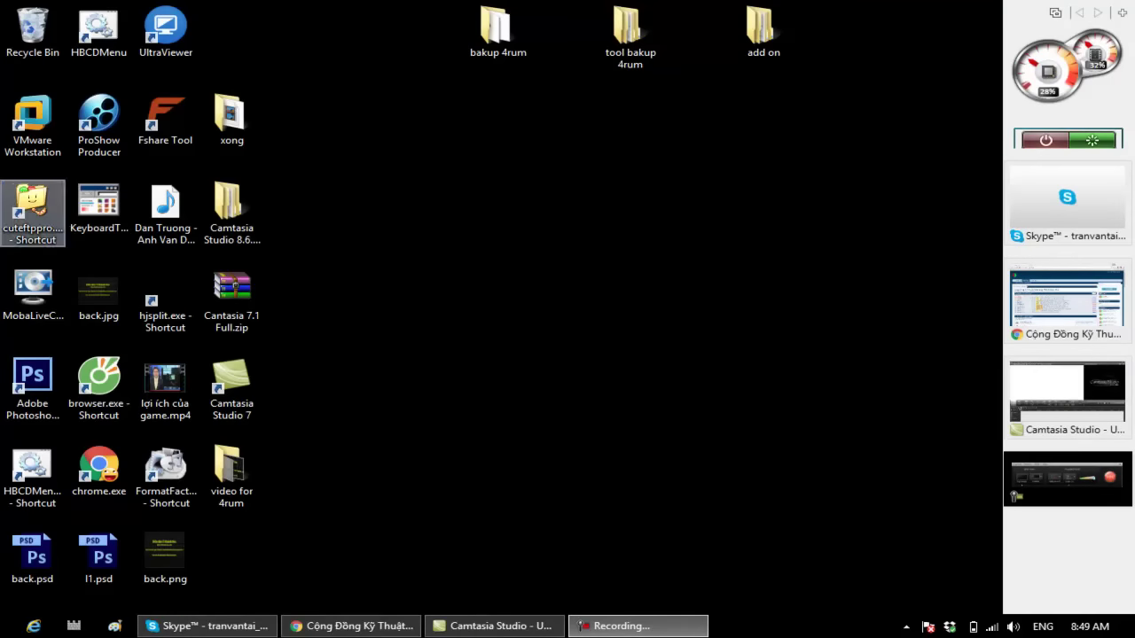
# - Run MobaLiveCD as administrator and boot the F: USB drive in it without creating a hard disk image
pyautogui.rightClick(44, 292)
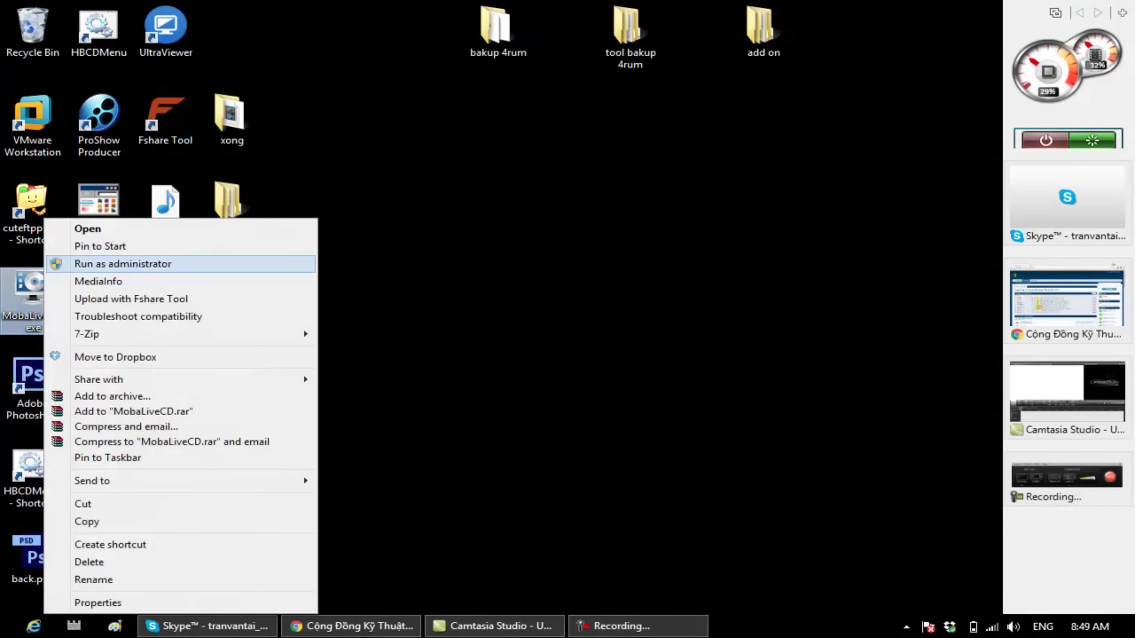
pyautogui.click(123, 264)
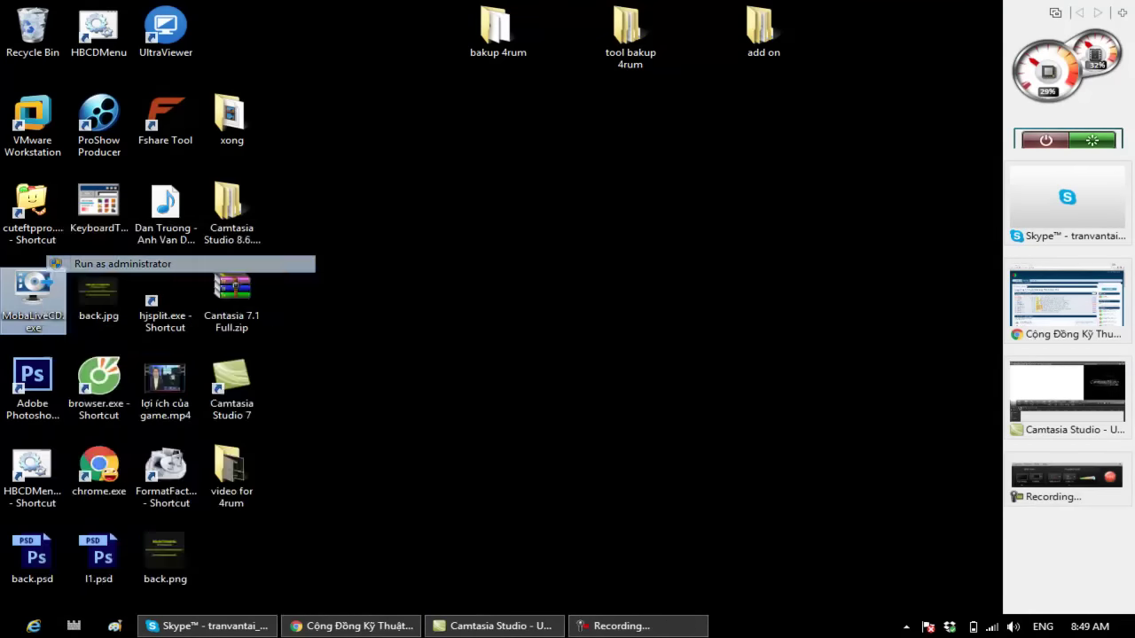
pyautogui.click(782, 387)
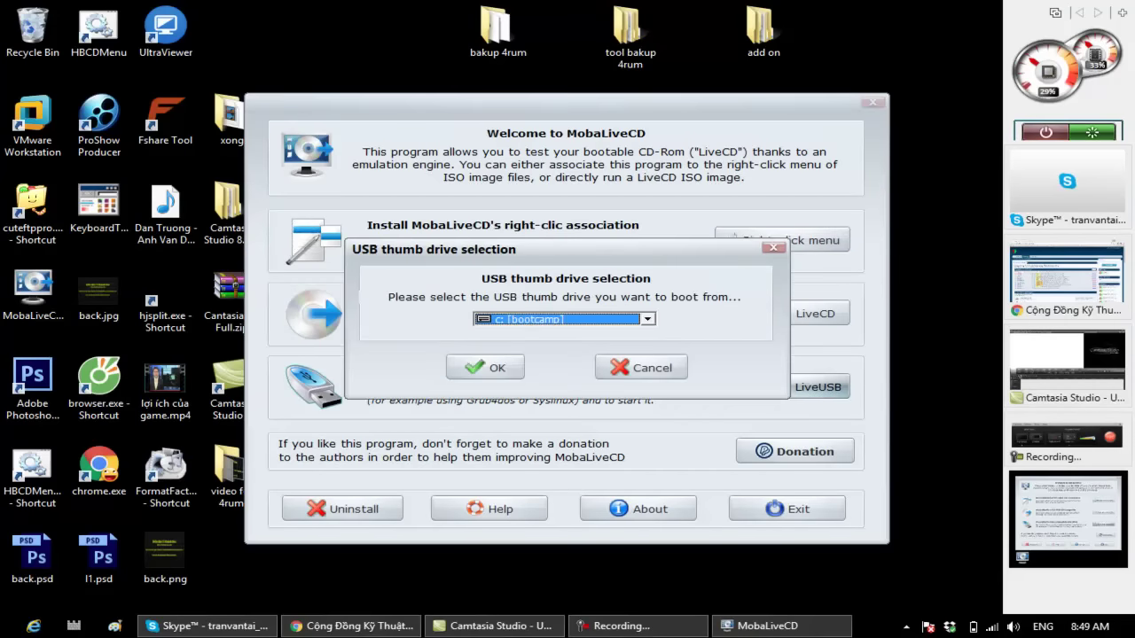
pyautogui.click(562, 318)
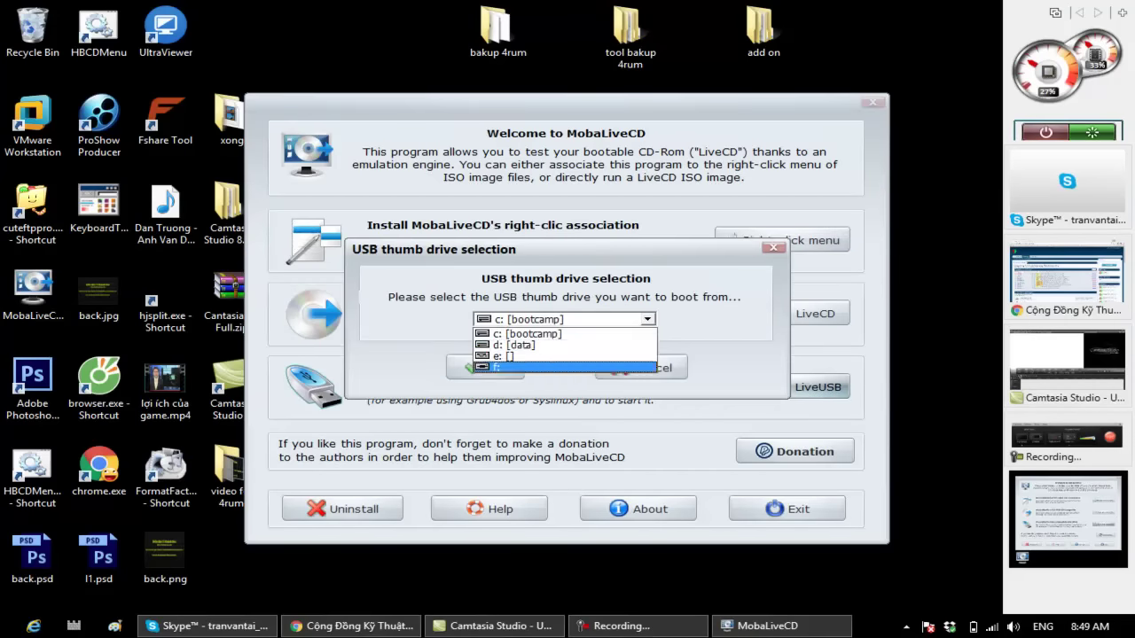
pyautogui.click(503, 368)
pyautogui.press('Return')
pyautogui.press('Tab')
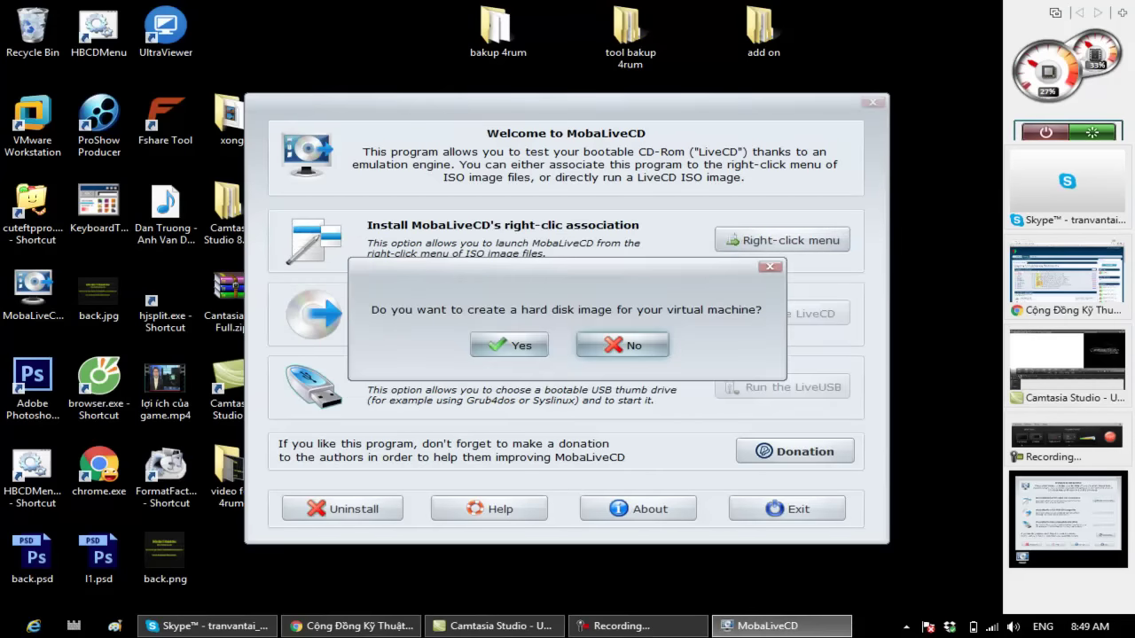
pyautogui.press('Return')
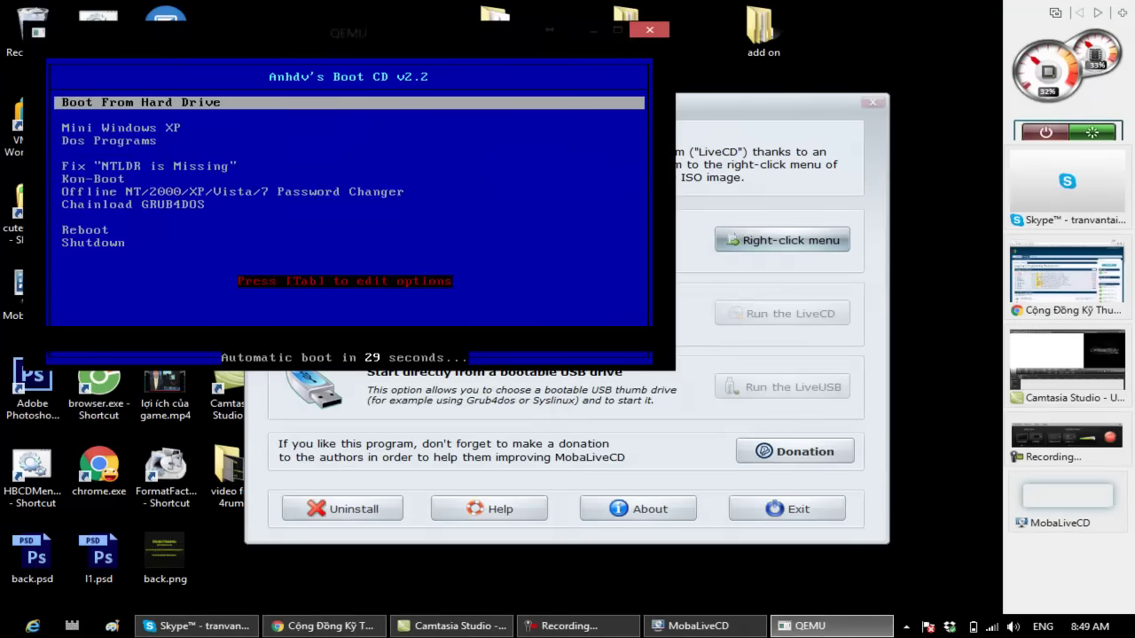
# - Look through the boot menu entries of the USB drive from Boot From Hard Drive down to Shutdown and back up
pyautogui.press('Down')
pyautogui.press('Down')
pyautogui.press('Down')
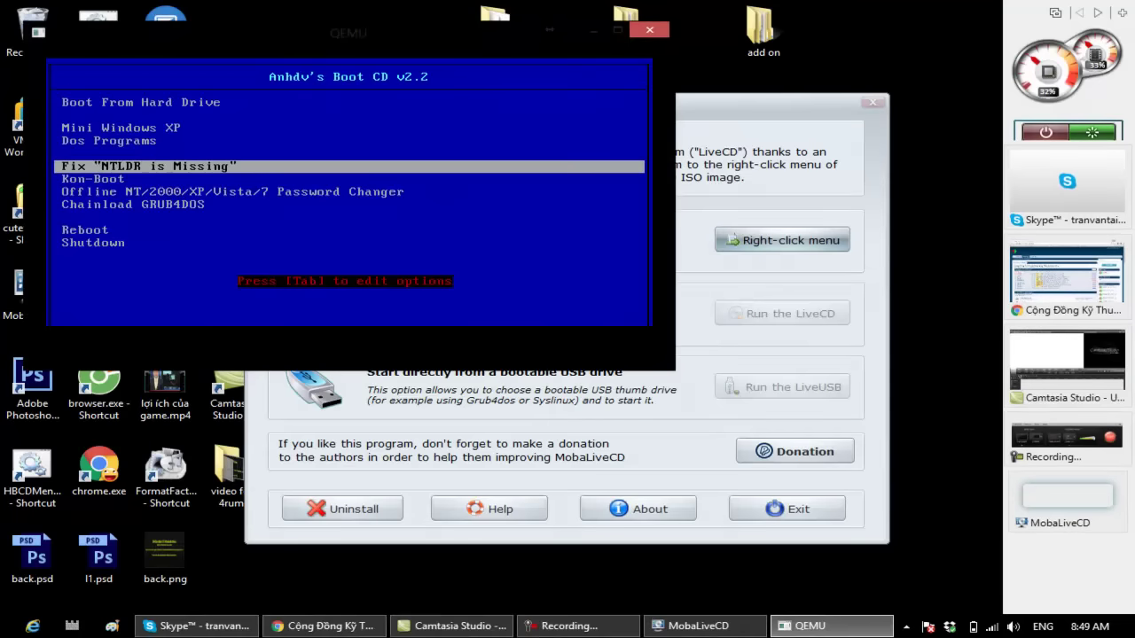
pyautogui.press('Down')
pyautogui.press('Down')
pyautogui.press('Down')
pyautogui.press('Down')
pyautogui.press('Down')
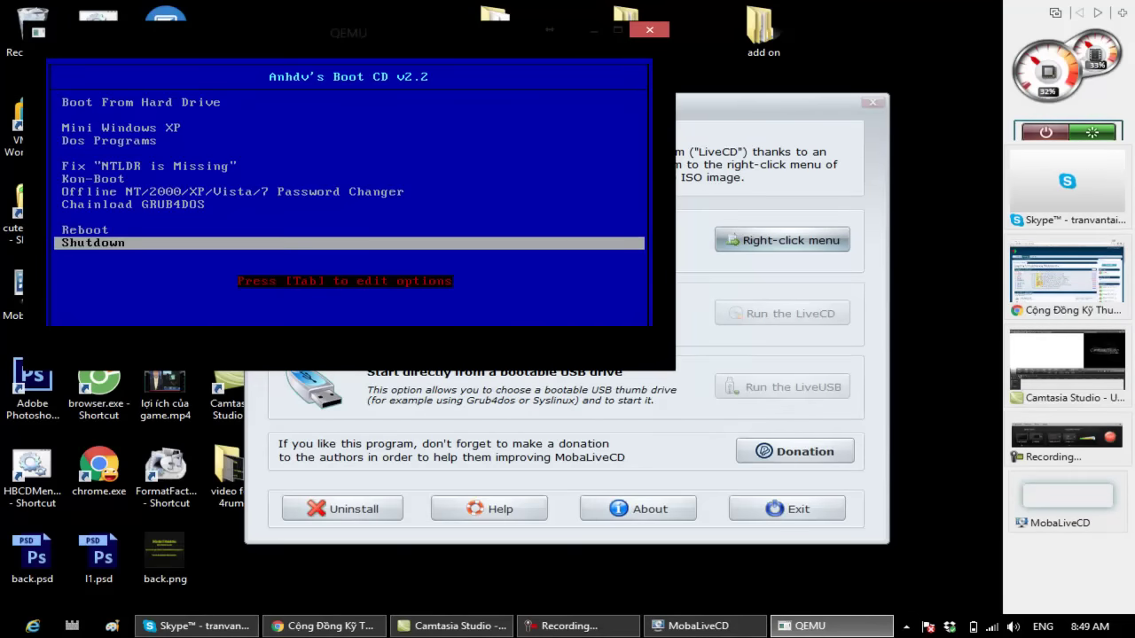
pyautogui.press('Up')
pyautogui.press('Up')
pyautogui.press('Up')
pyautogui.press('Up')
pyautogui.press('Up')
pyautogui.press('Up')
pyautogui.press('Up')
pyautogui.press('Up')
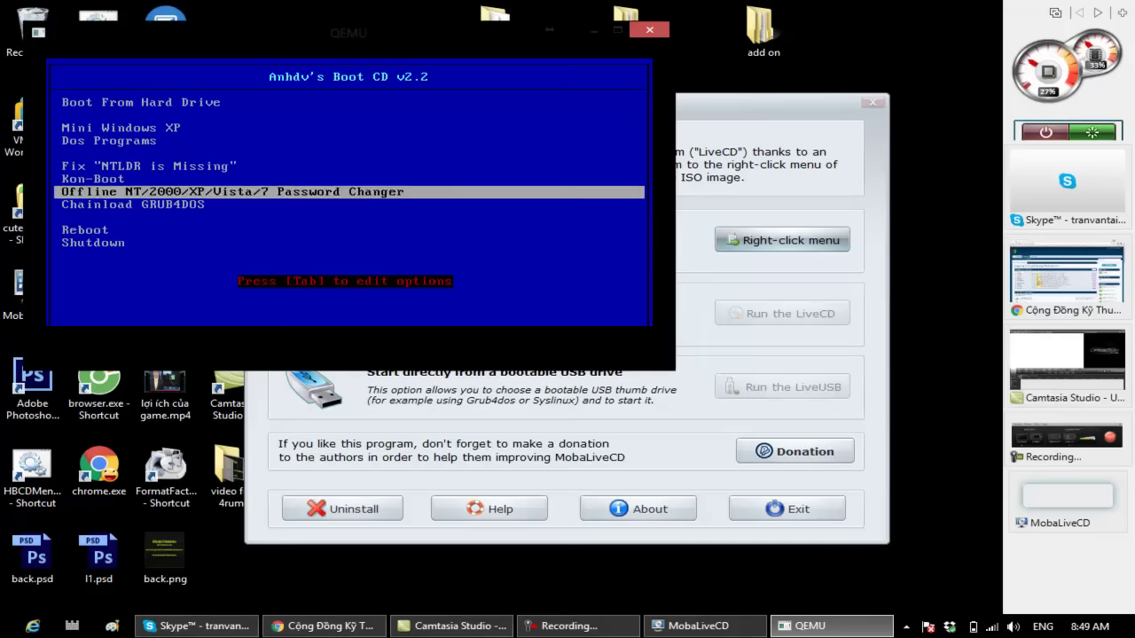
# - Go through the Anhdv's Boot CD v2.2 menu entries again, including Dos Programs and the offline password changer, ending on Reboot
pyautogui.press('Down')
pyautogui.press('Down')
pyautogui.press('Down')
pyautogui.press('Down')
pyautogui.press('Down')
pyautogui.press('Down')
pyautogui.press('Down')
pyautogui.press('Down')
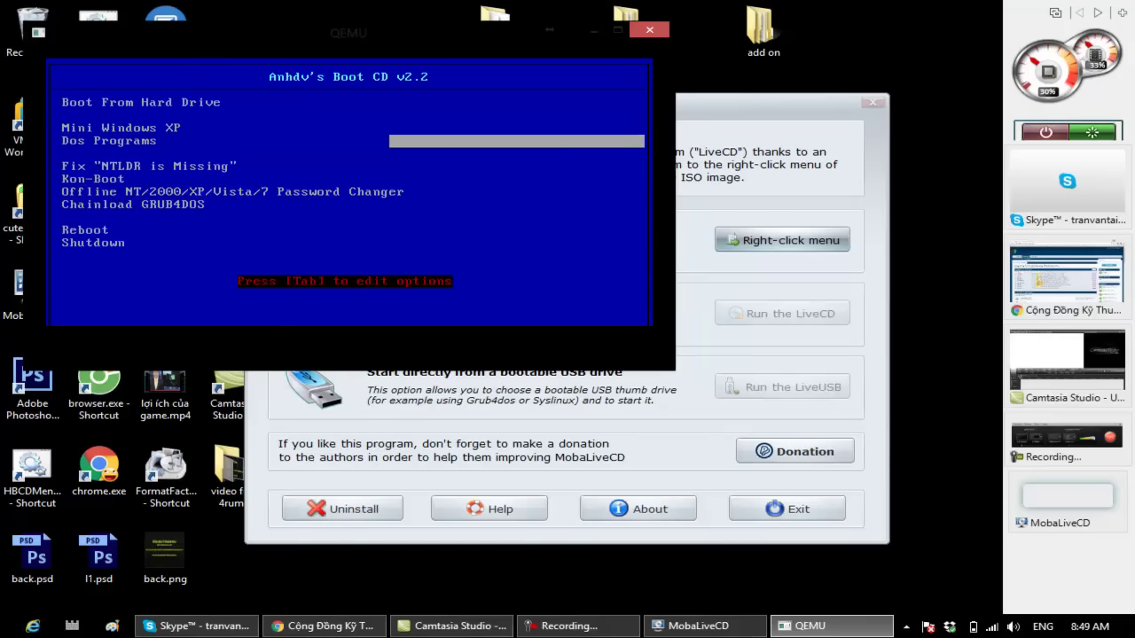
pyautogui.press('Up')
pyautogui.press('Up')
pyautogui.press('Up')
pyautogui.press('Up')
pyautogui.press('Up')
pyautogui.press('Up')
pyautogui.press('Up')
pyautogui.press('Up')
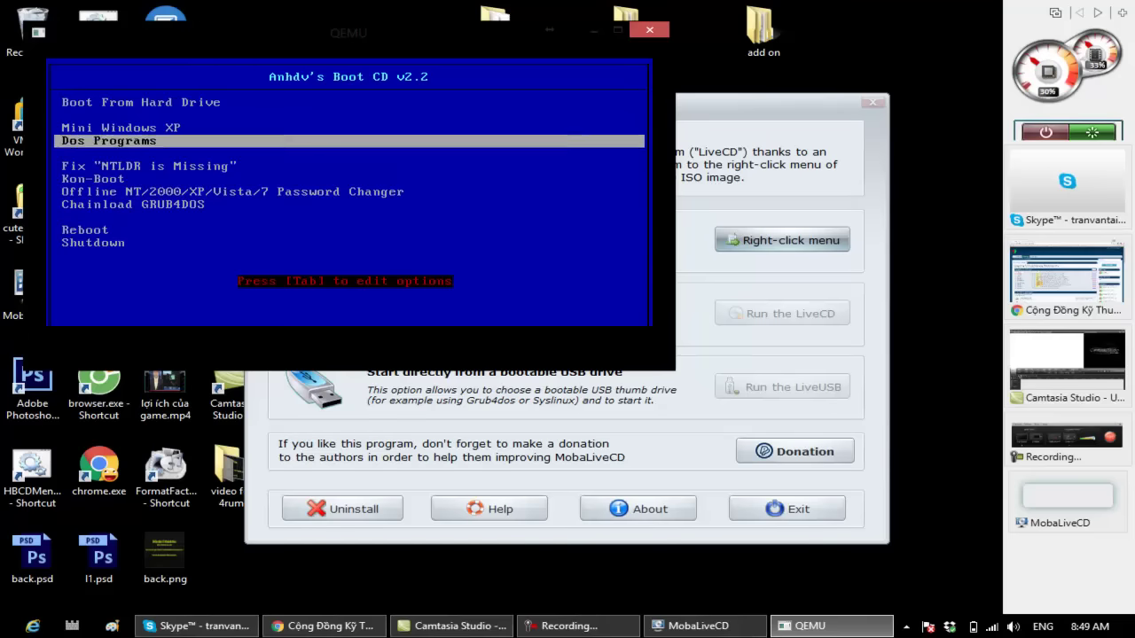
pyautogui.press('Down')
pyautogui.press('Down')
pyautogui.press('Down')
pyautogui.press('Down')
pyautogui.press('Down')
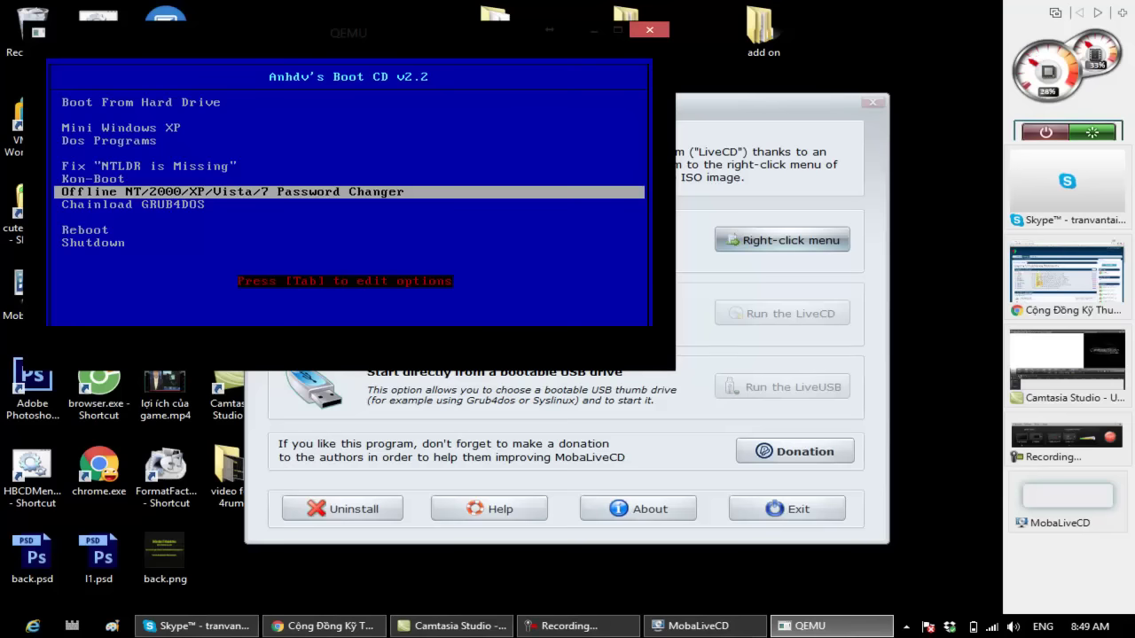
pyautogui.press('Down')
pyautogui.press('Down')
pyautogui.press('Down')
pyautogui.press('Up')
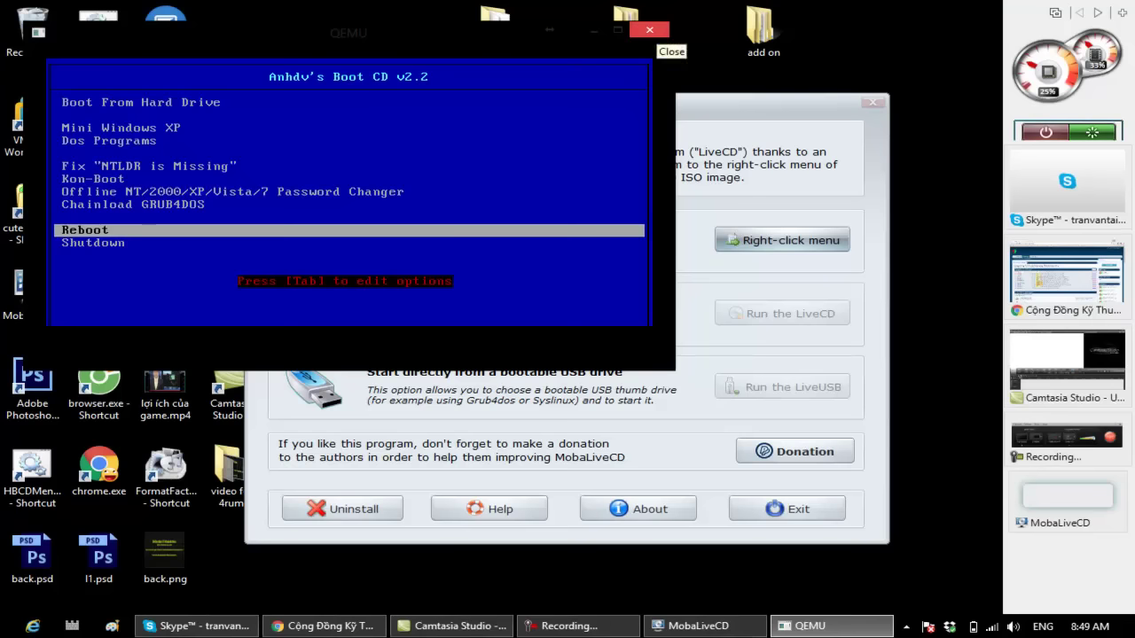
# - Close the QEMU emulator window and refresh the desktop
pyautogui.click(650, 30)
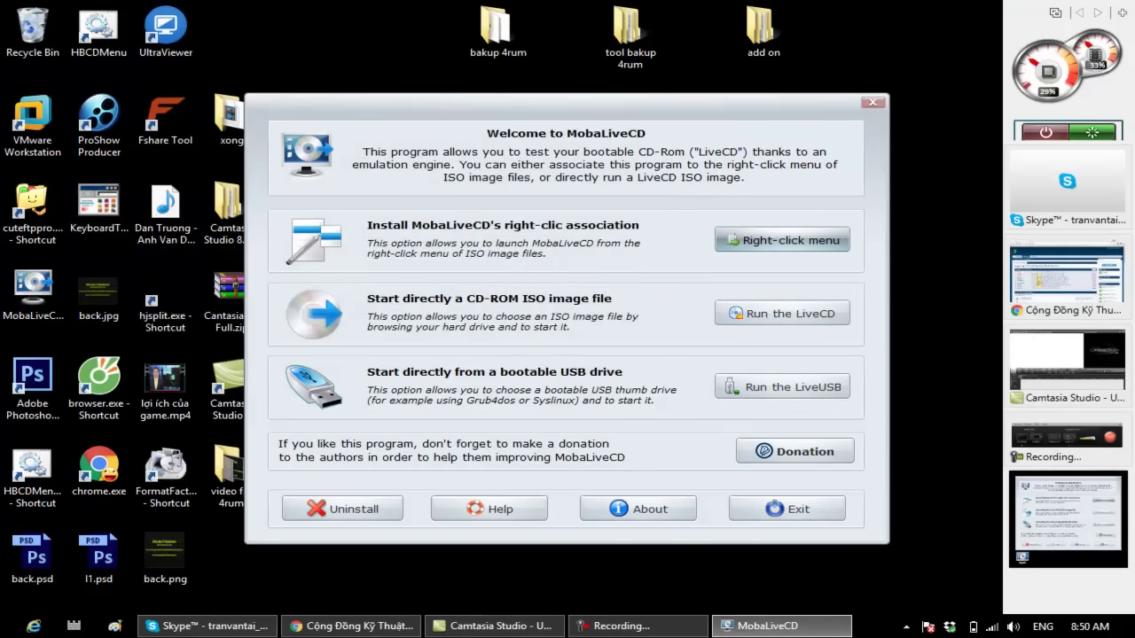
pyautogui.rightClick(893, 25)
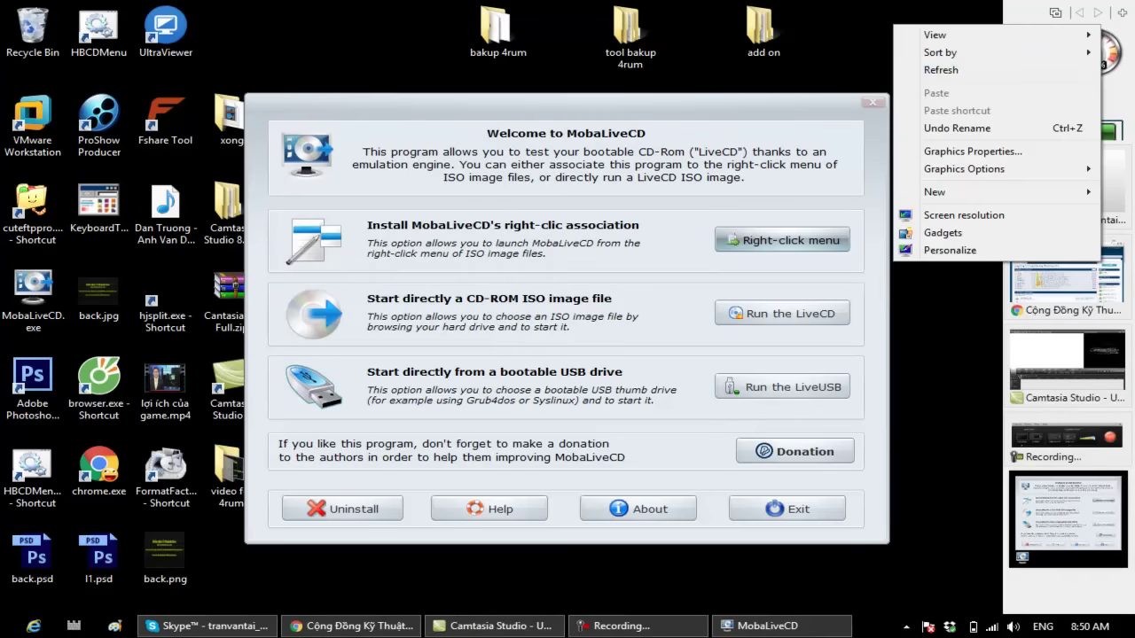
pyautogui.click(940, 70)
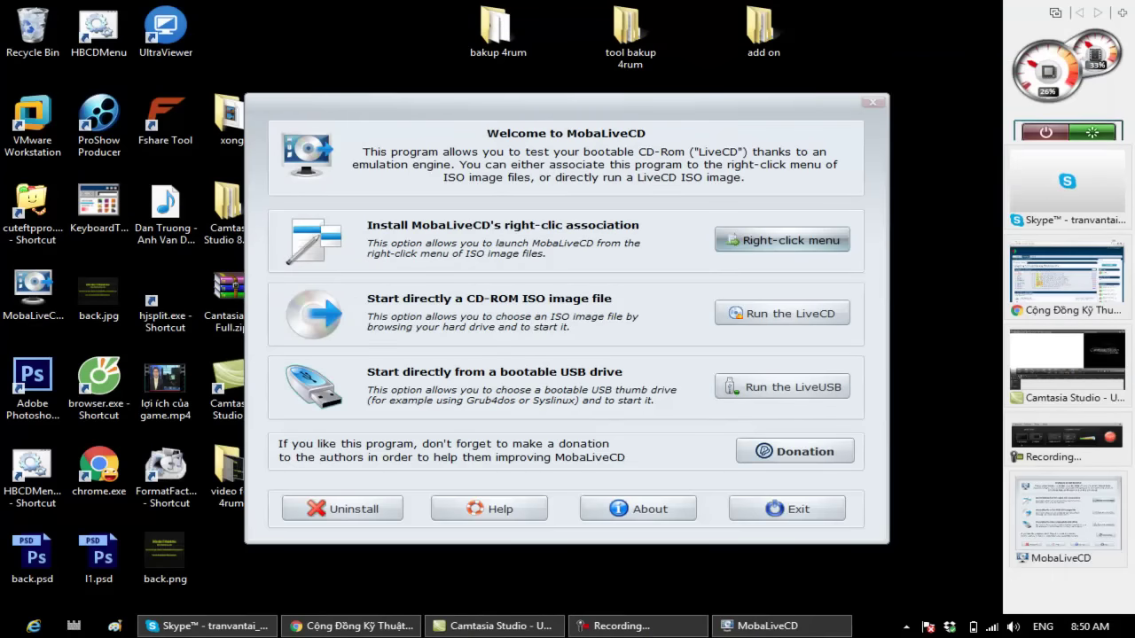
pyautogui.rightClick(928, 39)
pyautogui.click(974, 83)
# - Open the ANHDV'S BOO (F:) drive in File Explorer, examine the boot files written to it, and close the window
pyautogui.press('super+e')
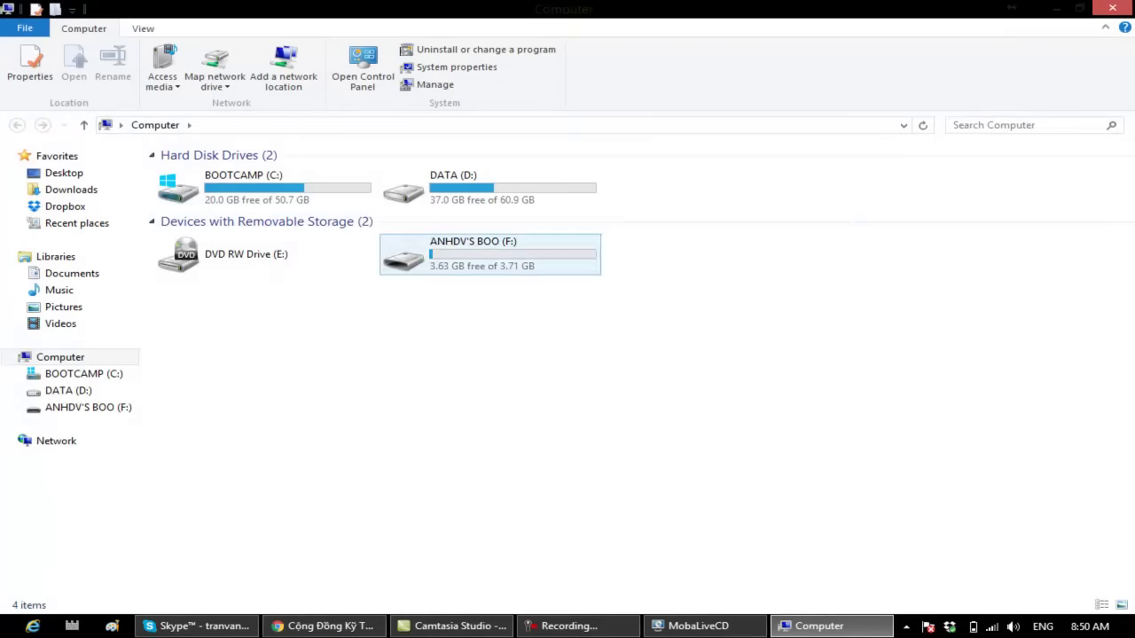
pyautogui.doubleClick(491, 256)
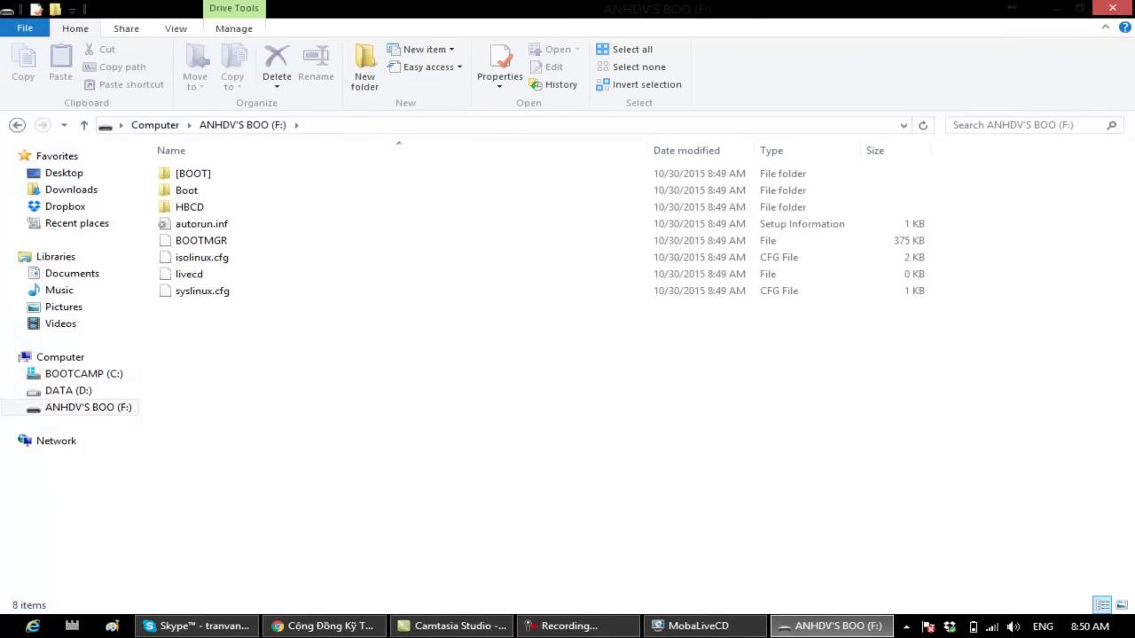
pyautogui.click(227, 224)
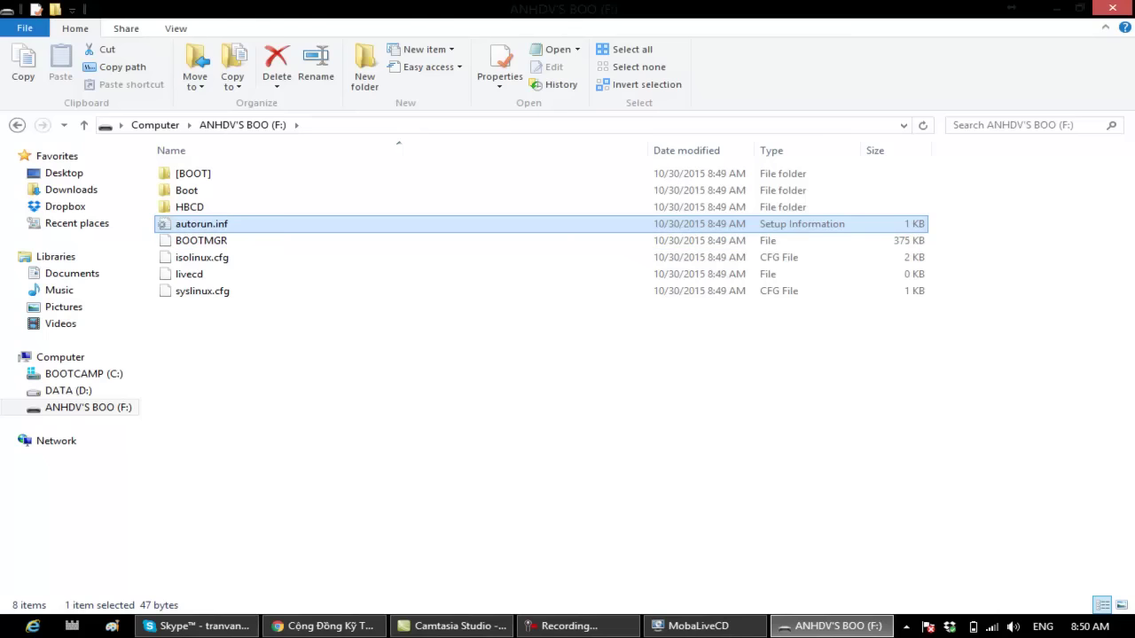
pyautogui.moveTo(1134, 1)
pyautogui.click(1112, 7)
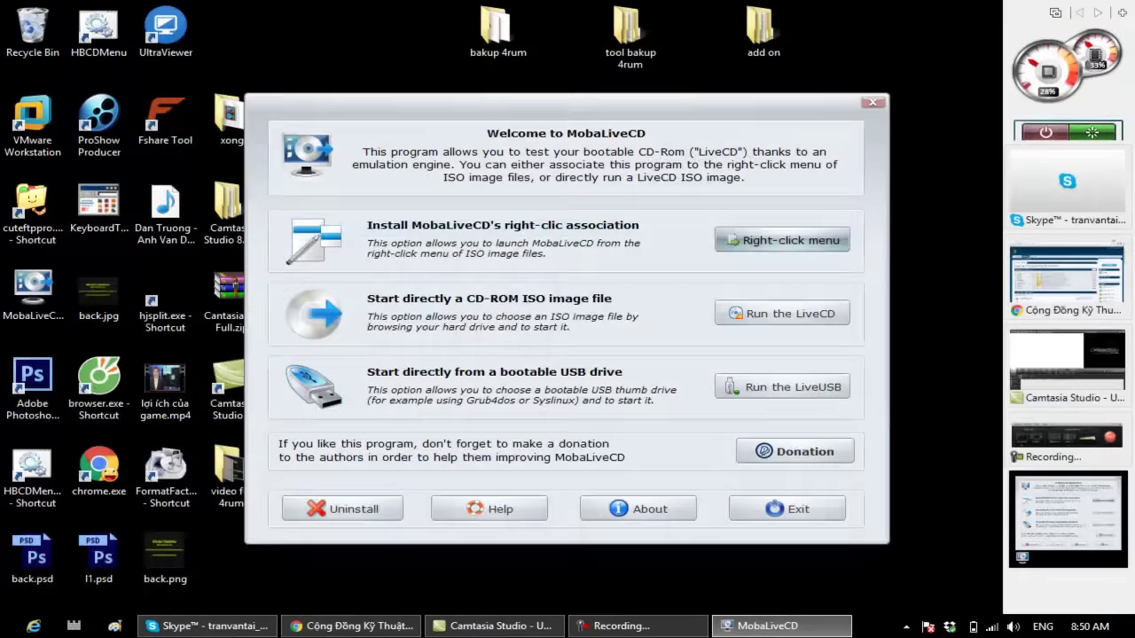
# - Switch to Chrome and view the kythuatvien.info forum home page
pyautogui.click(347, 626)
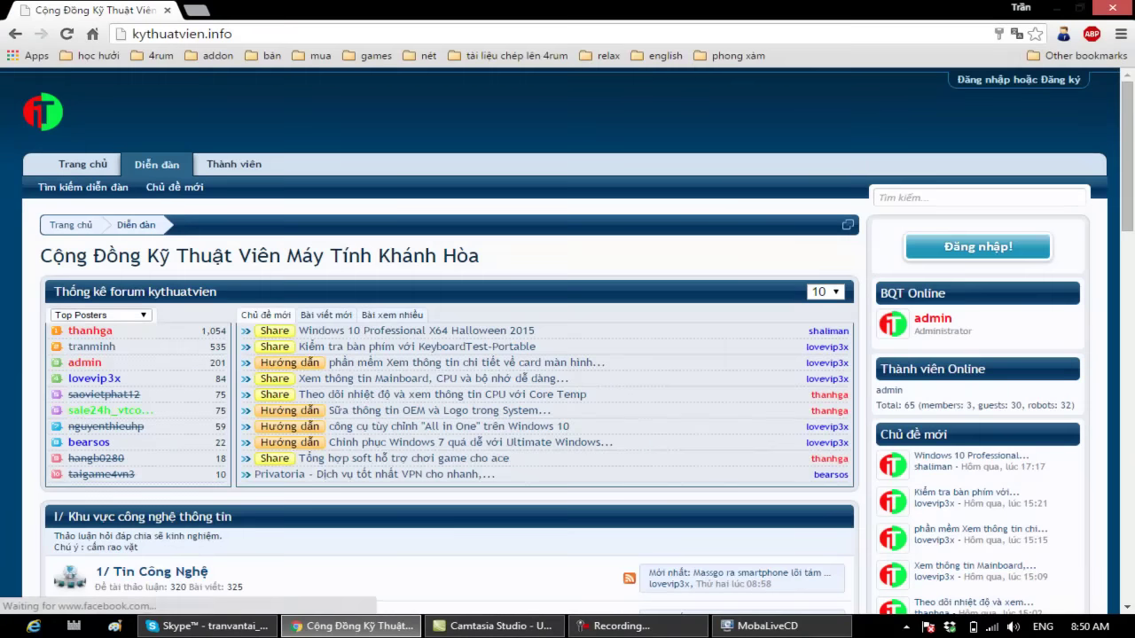
pyautogui.click(351, 626)
pyautogui.click(350, 626)
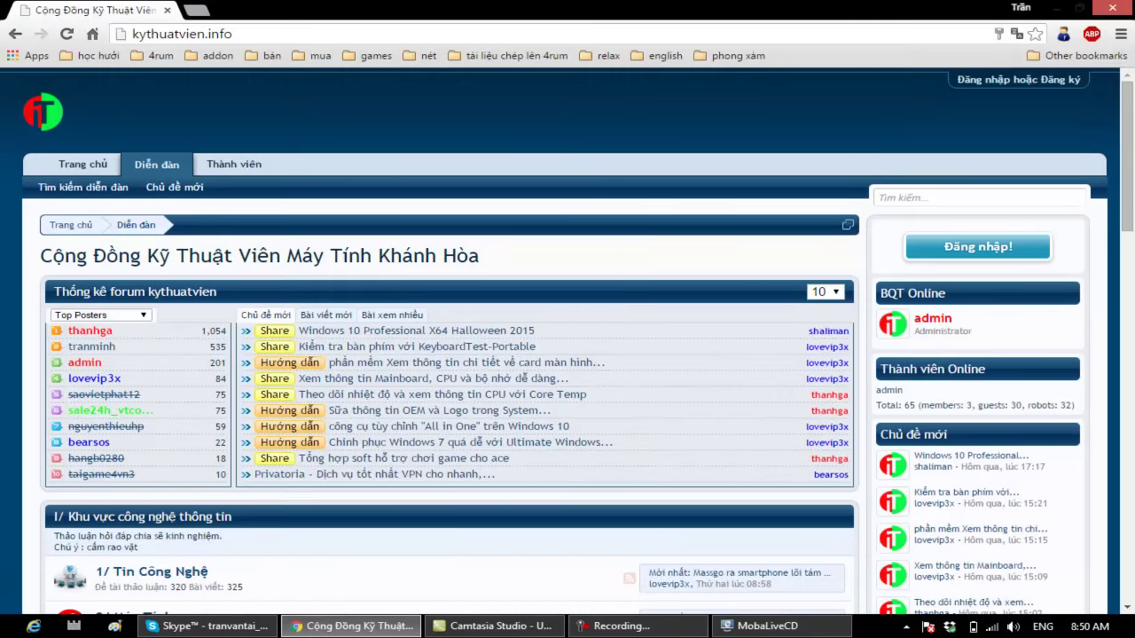
pyautogui.click(621, 626)
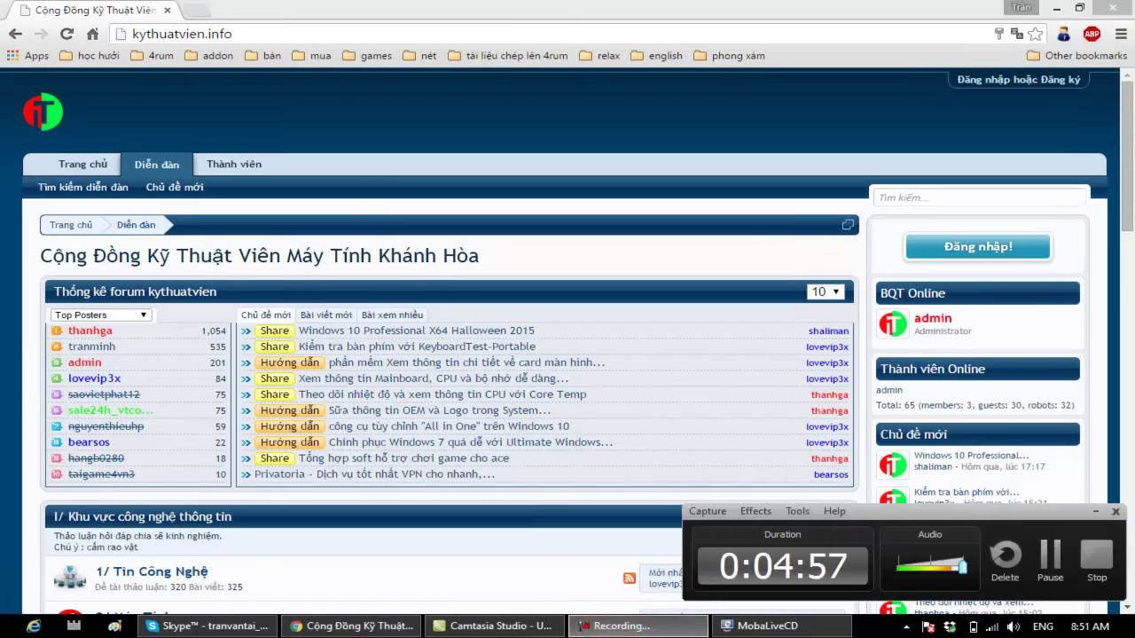